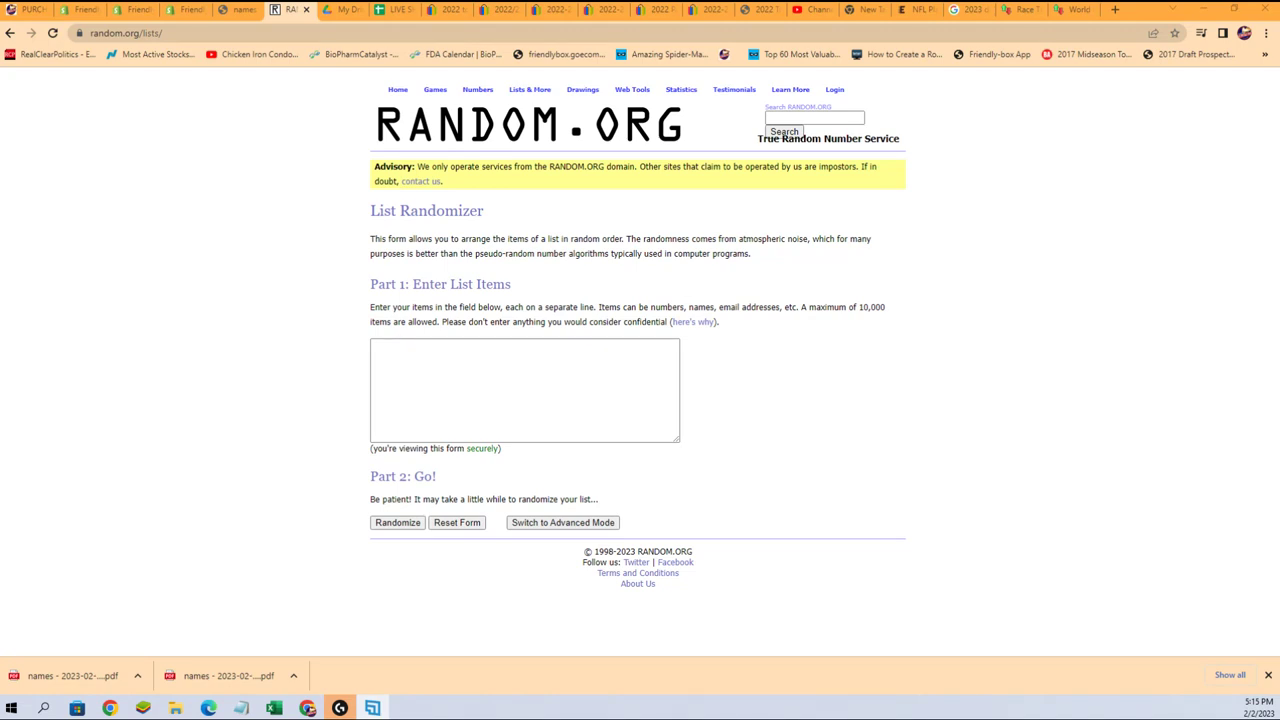
Step: Switch to the Notepad file and copy the full list of owner names under the 2022/23 Upper Deck Artifacts Hockey Hobby Box heading
left_click(372, 708)
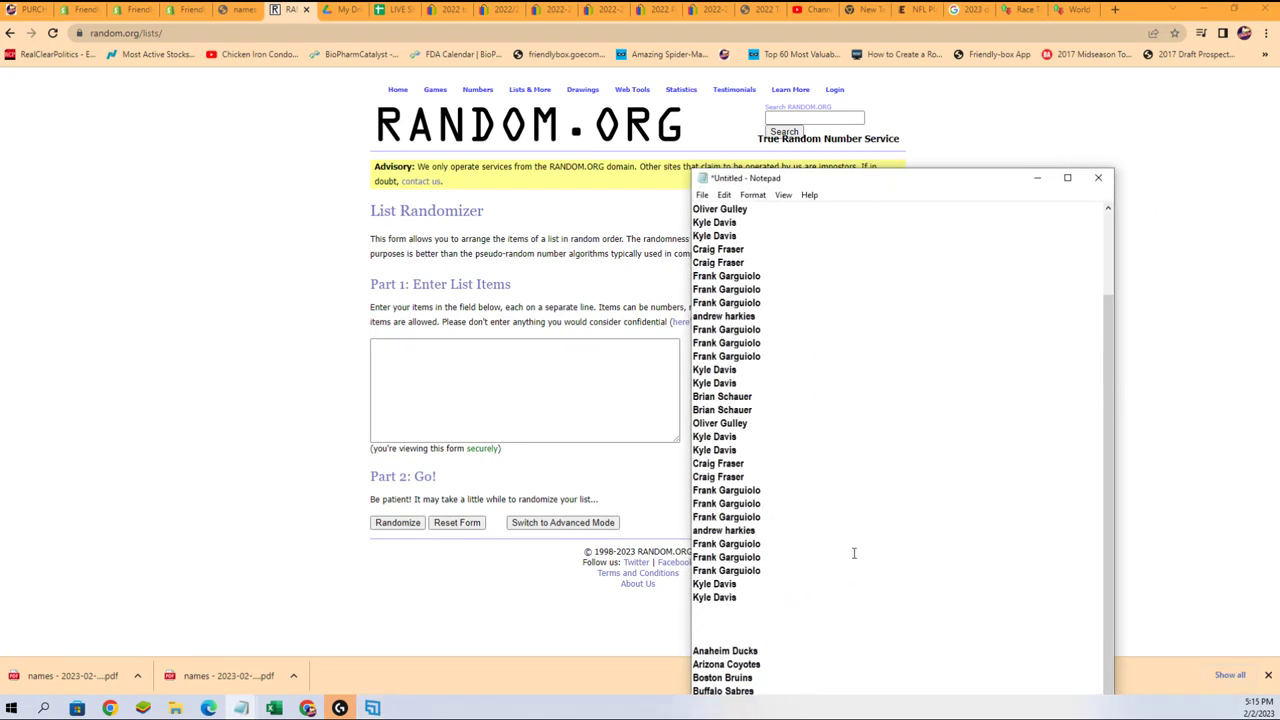
scroll(829, 543, "up", 2)
scroll(794, 611, "down", 1)
left_click_drag(743, 629, 694, 302)
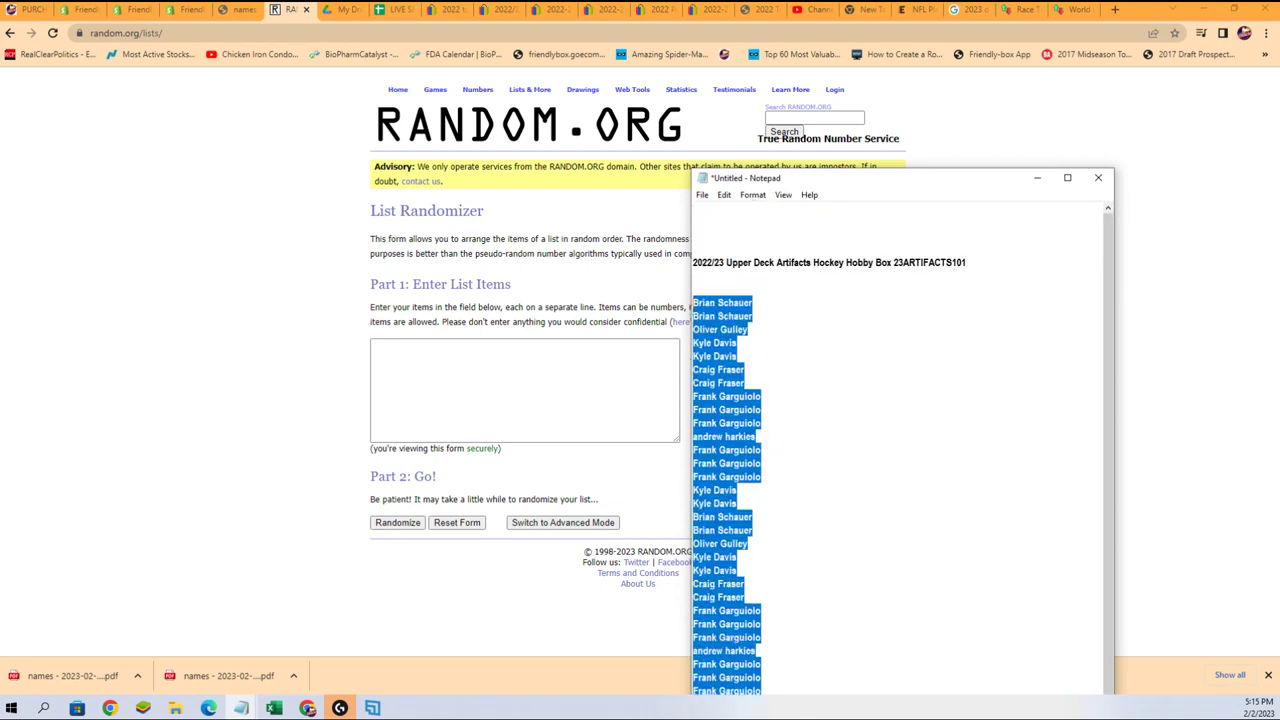
right_click(710, 305)
left_click(760, 355)
Step: Paste the copied owner names into the list items field of the RANDOM.ORG List Randomizer
left_click(481, 367)
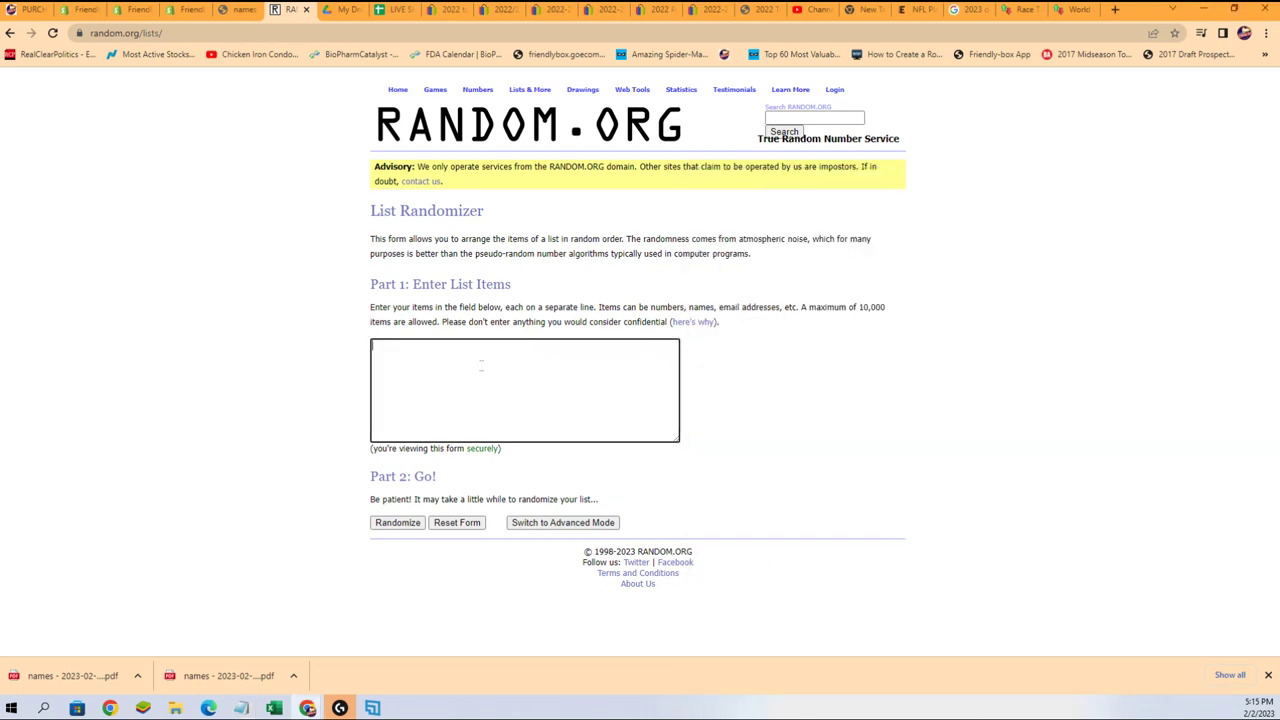
right_click(481, 367)
left_click(520, 468)
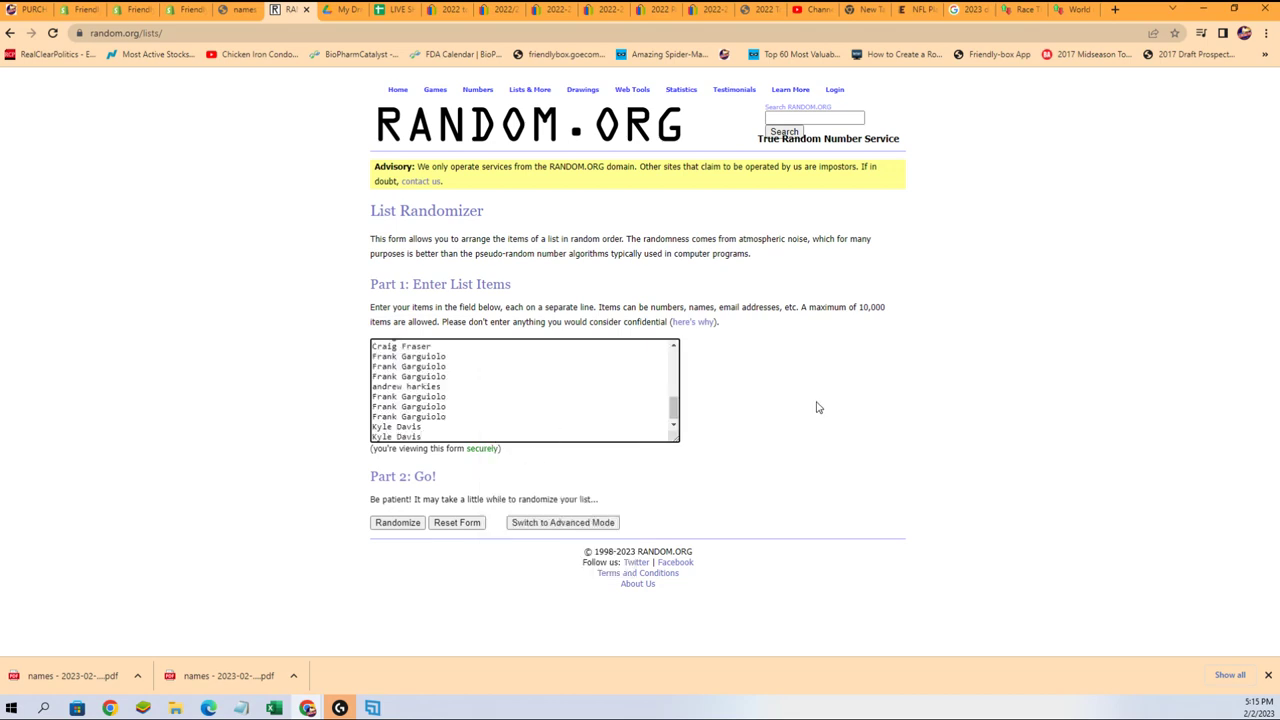
Step: Enlarge the page and randomize the list of owner names seven times
scroll(788, 429, "up", 3)
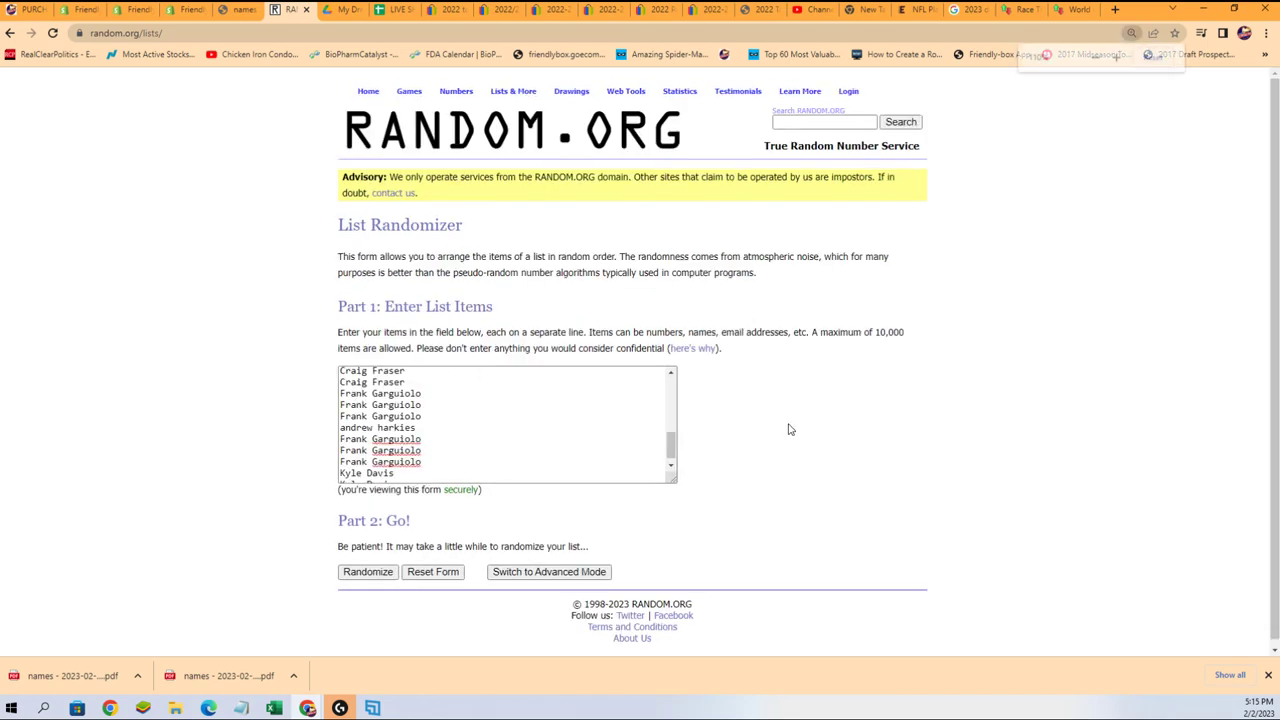
scroll(681, 352, "down", 2)
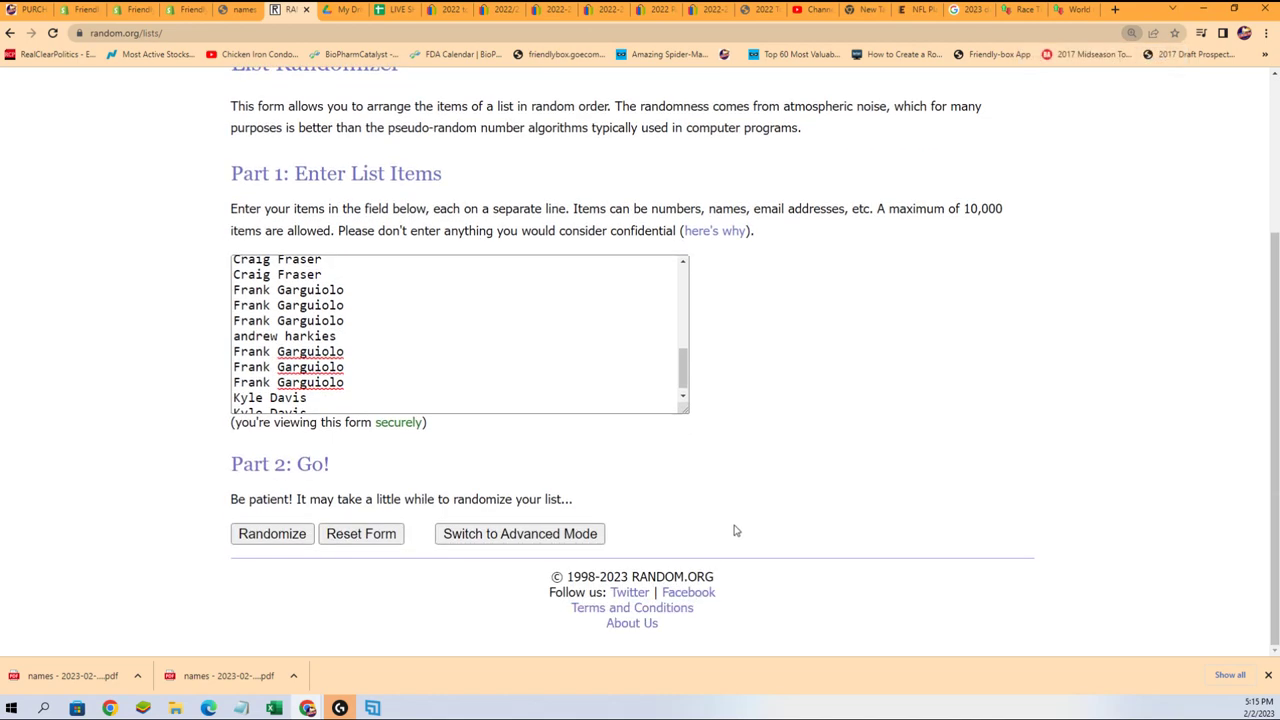
left_click(262, 540)
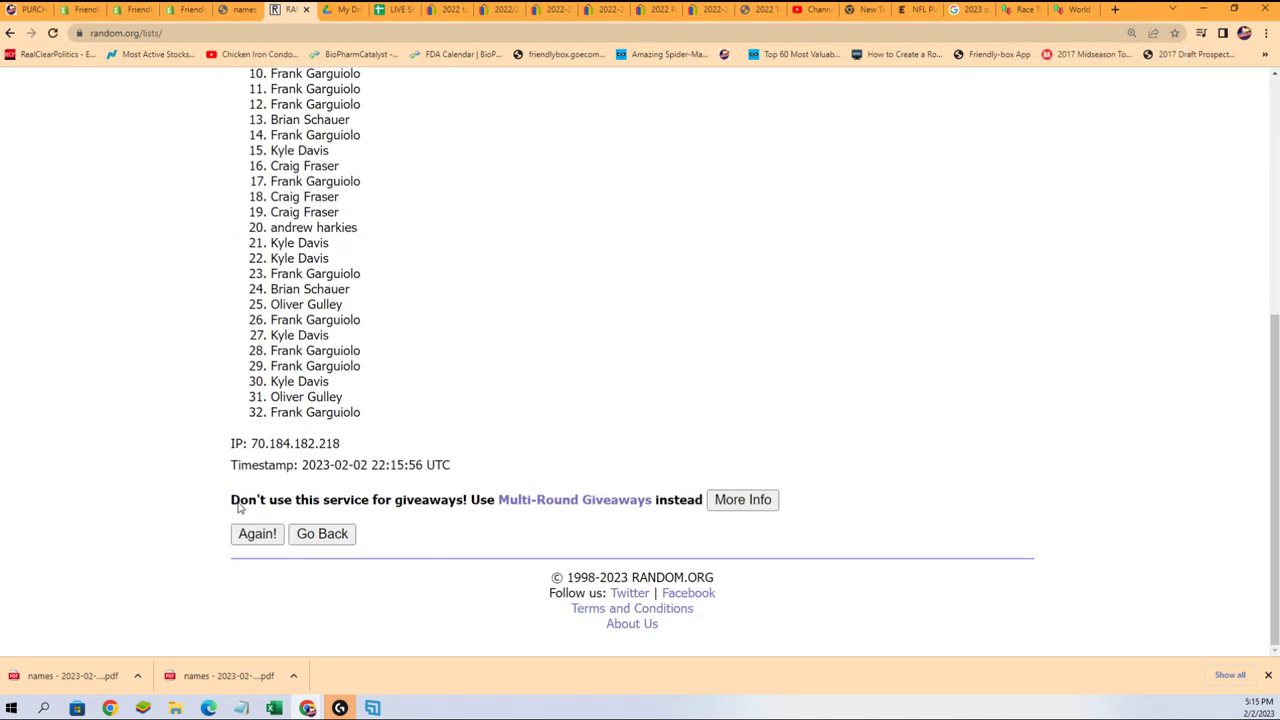
left_click(256, 536)
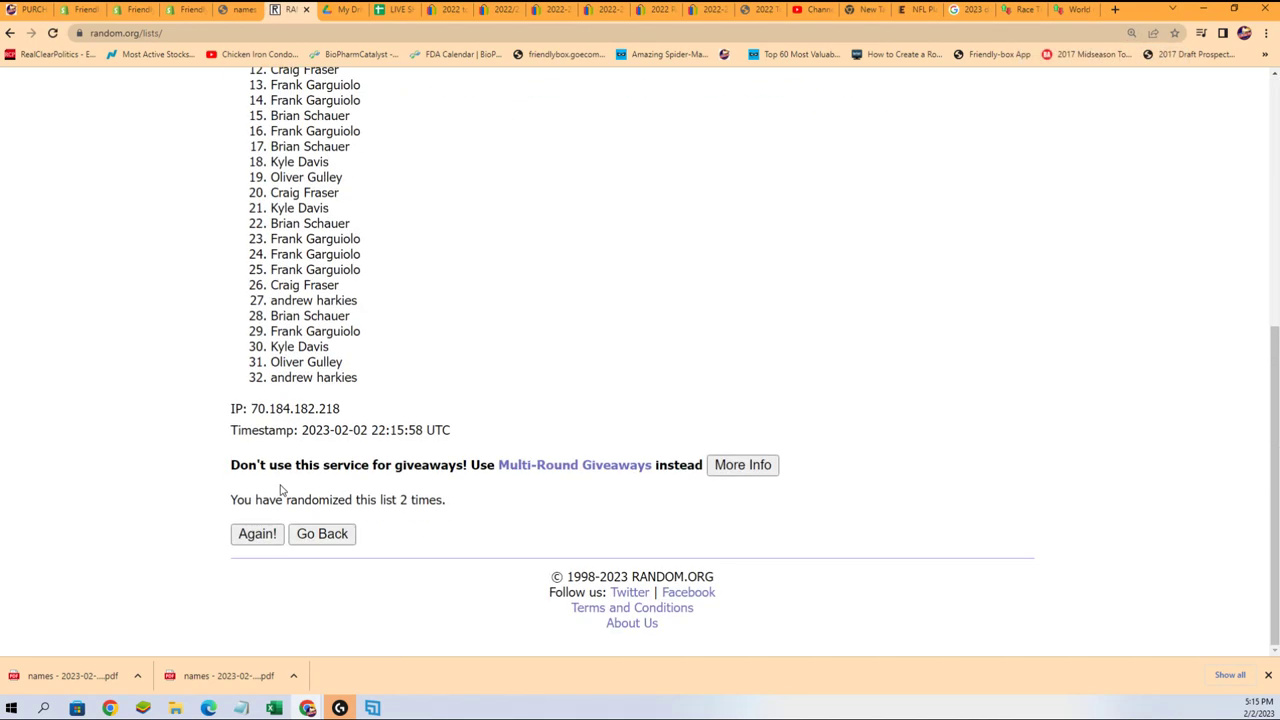
left_click(256, 536)
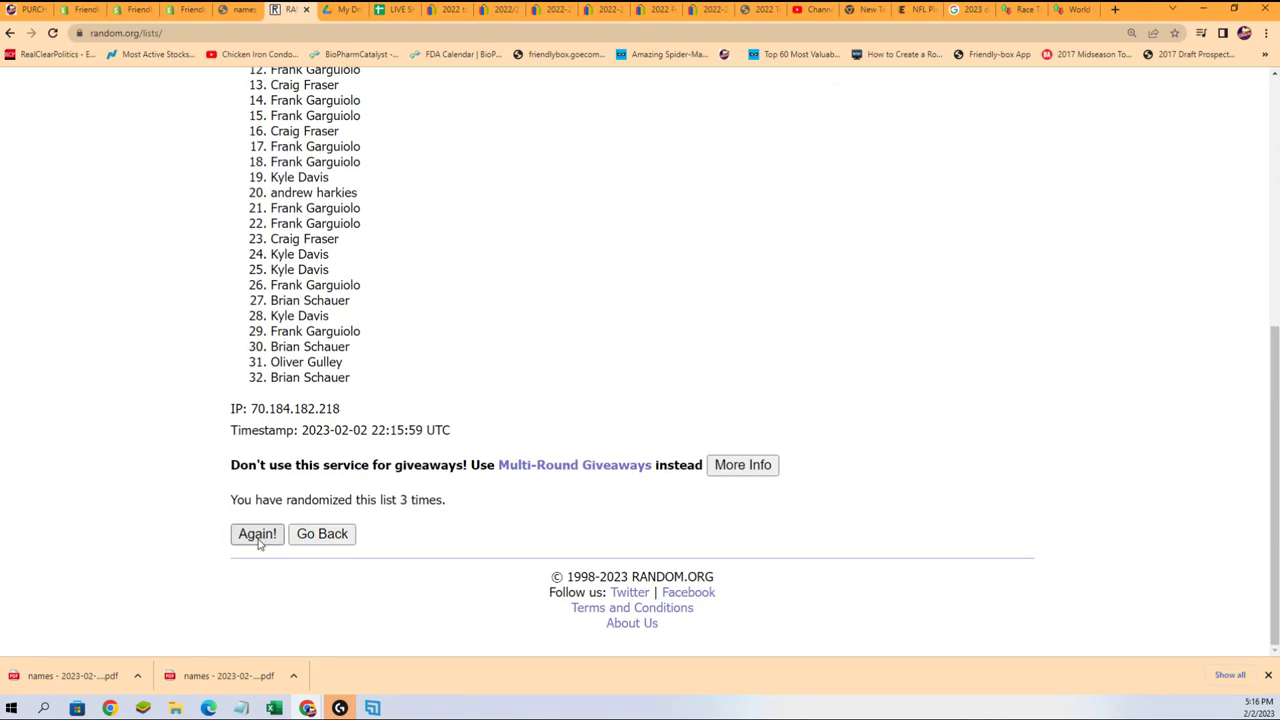
left_click(257, 535)
left_click(252, 535)
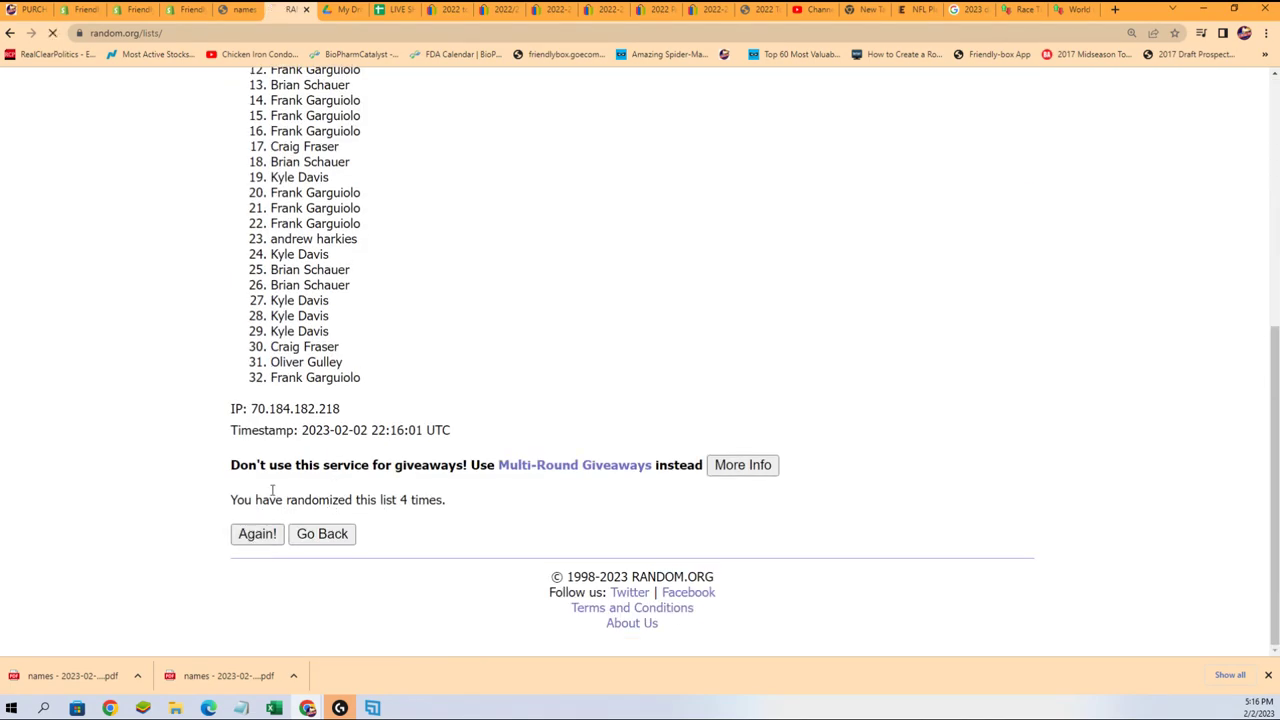
left_click(264, 532)
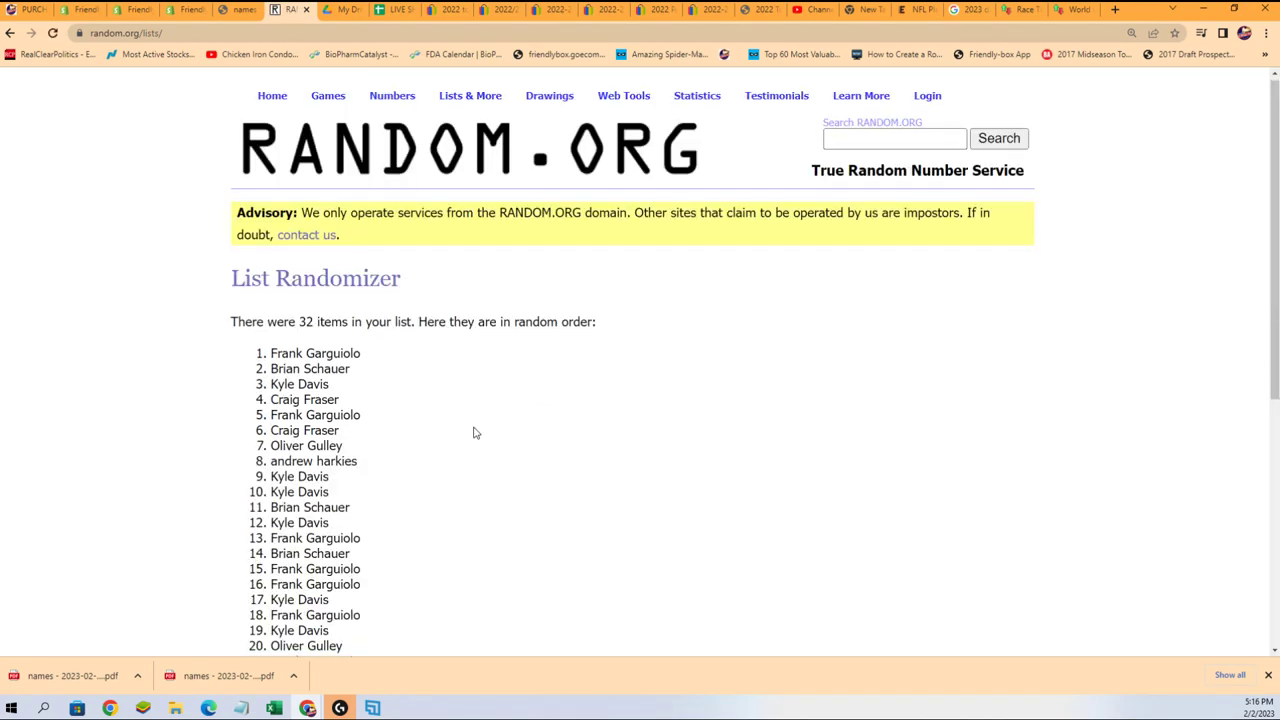
left_click(257, 533)
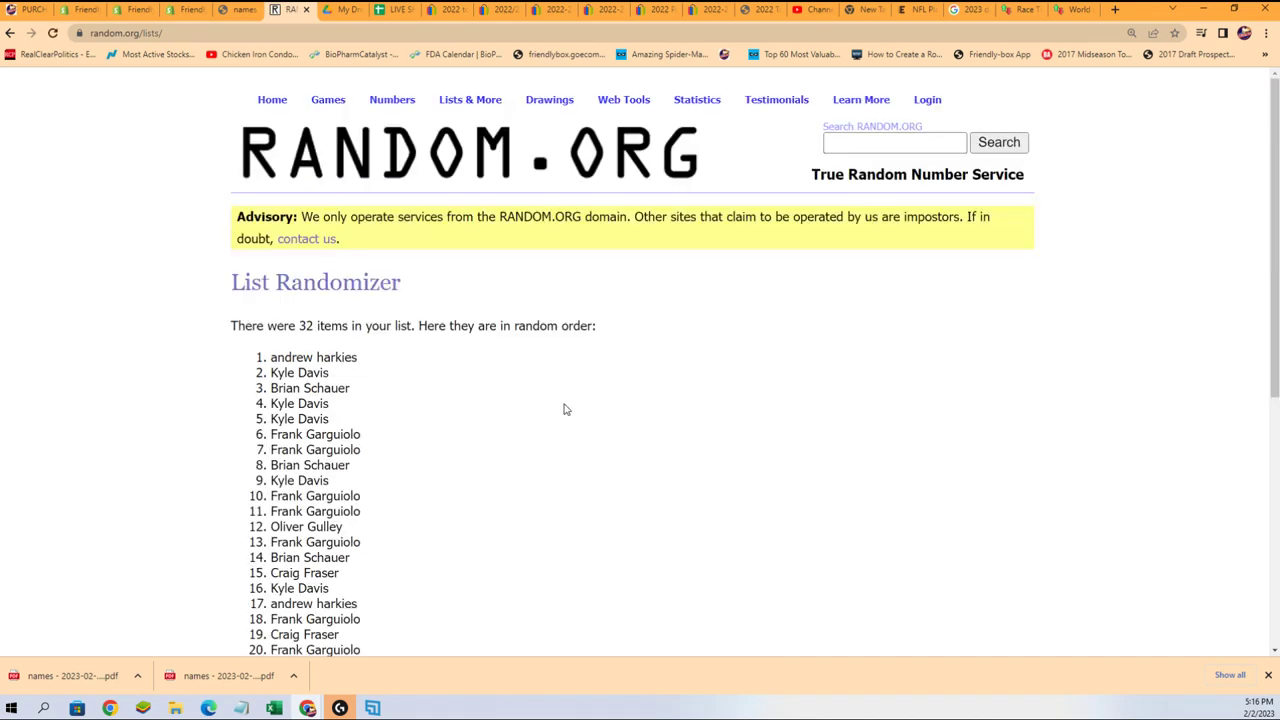
Step: Copy all 32 owner names from the final randomized list
left_click_drag(266, 226, 266, 89)
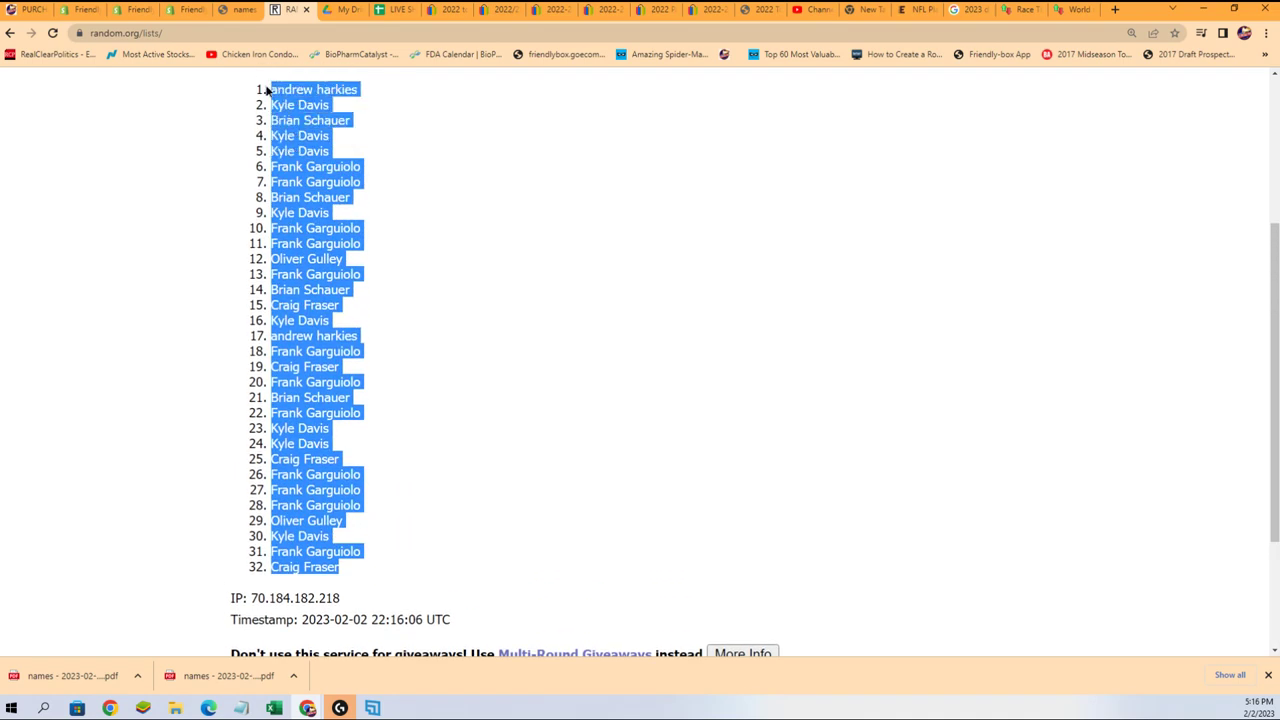
right_click(275, 92)
left_click(300, 110)
scroll(395, 580, "down", 3)
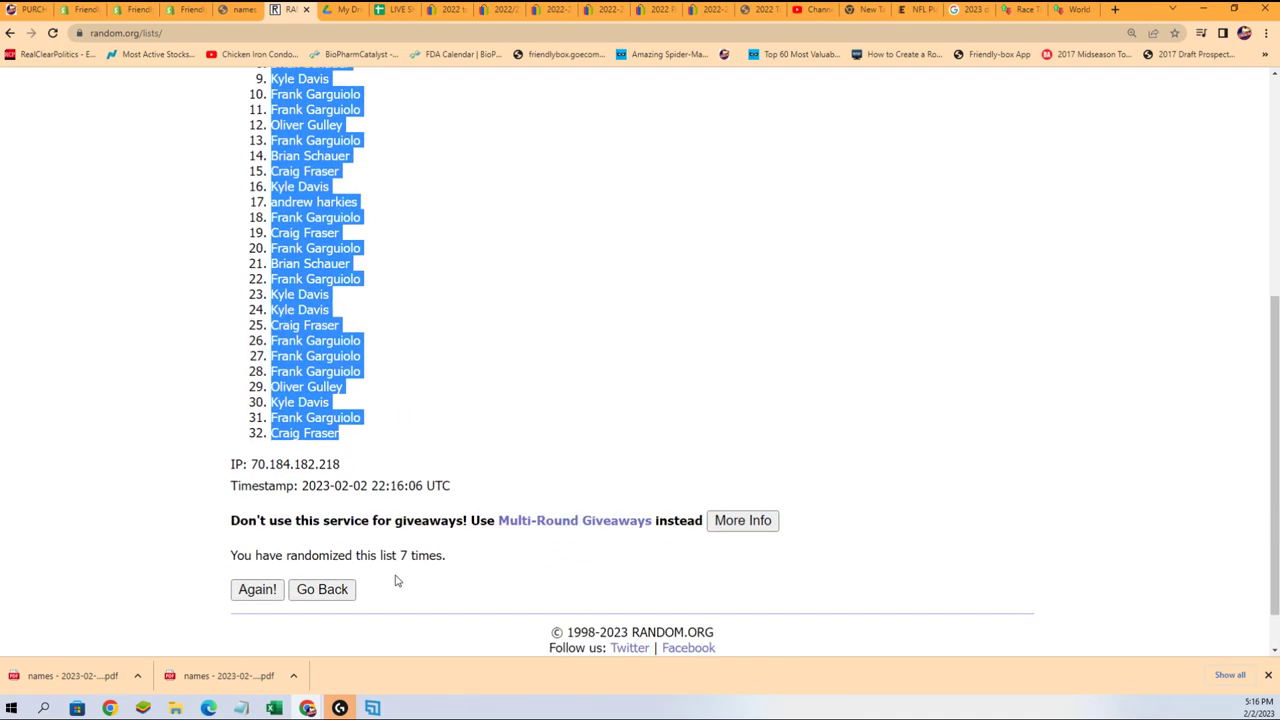
scroll(417, 590, "up", 3)
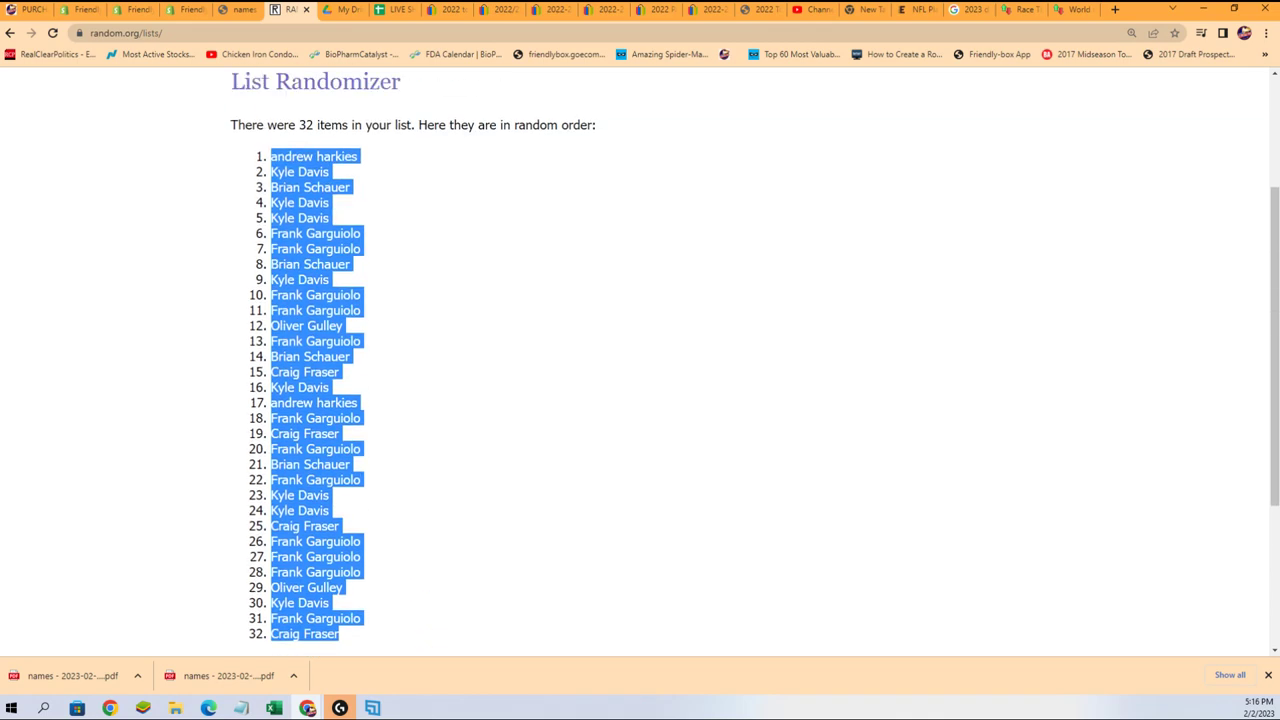
Step: Switch to the Excel workbook and paste the randomized names as Text into the OWNERS column, starting at cell A2
left_click(273, 708)
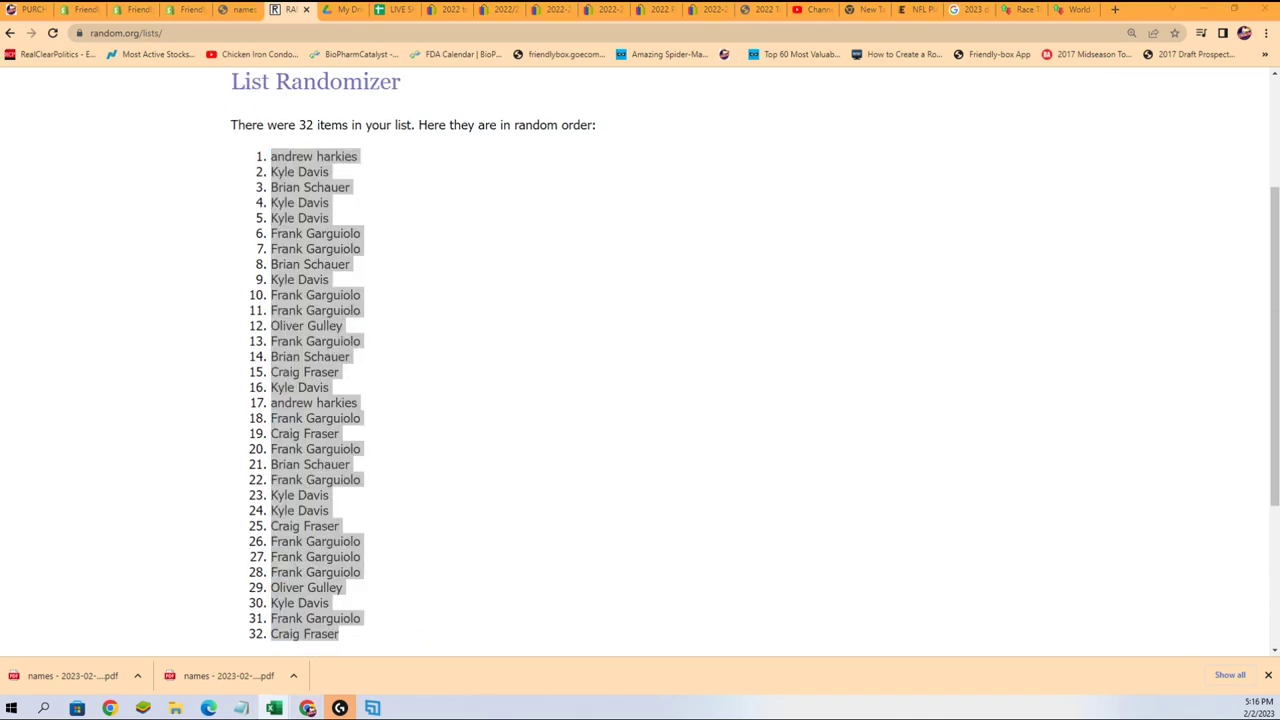
left_click_drag(686, 57, 643, 11)
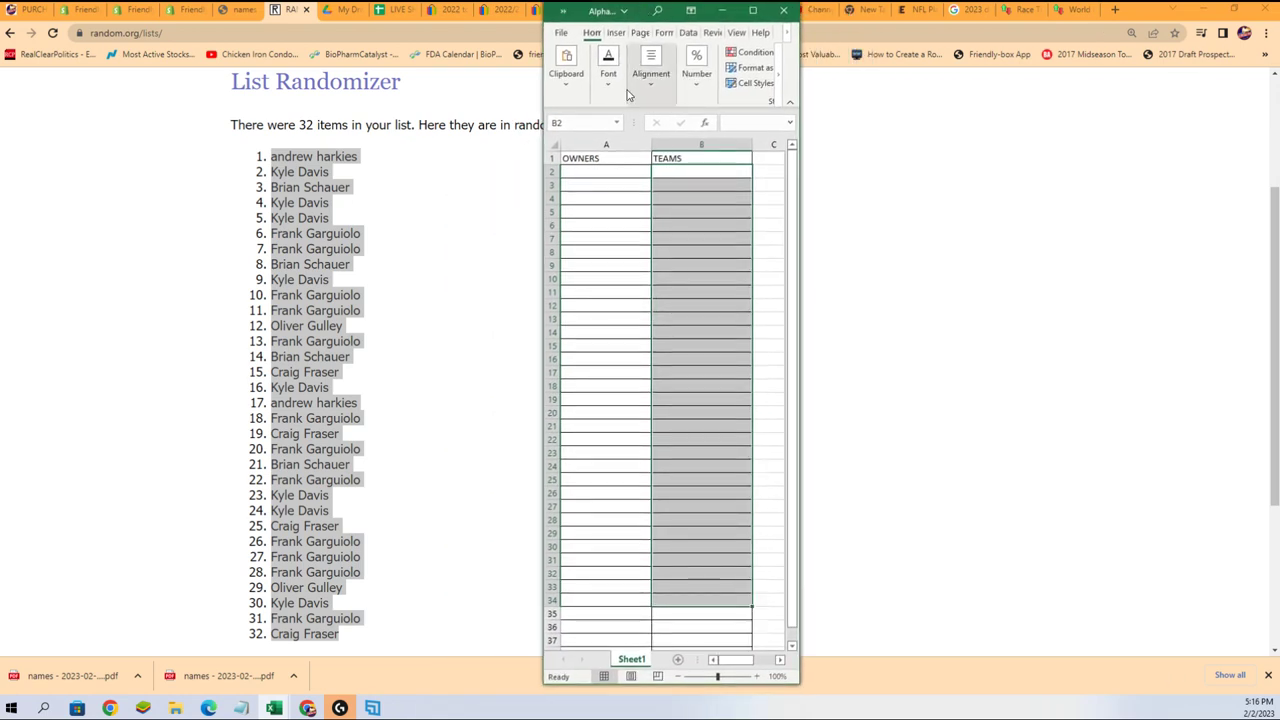
left_click(568, 172)
right_click(568, 172)
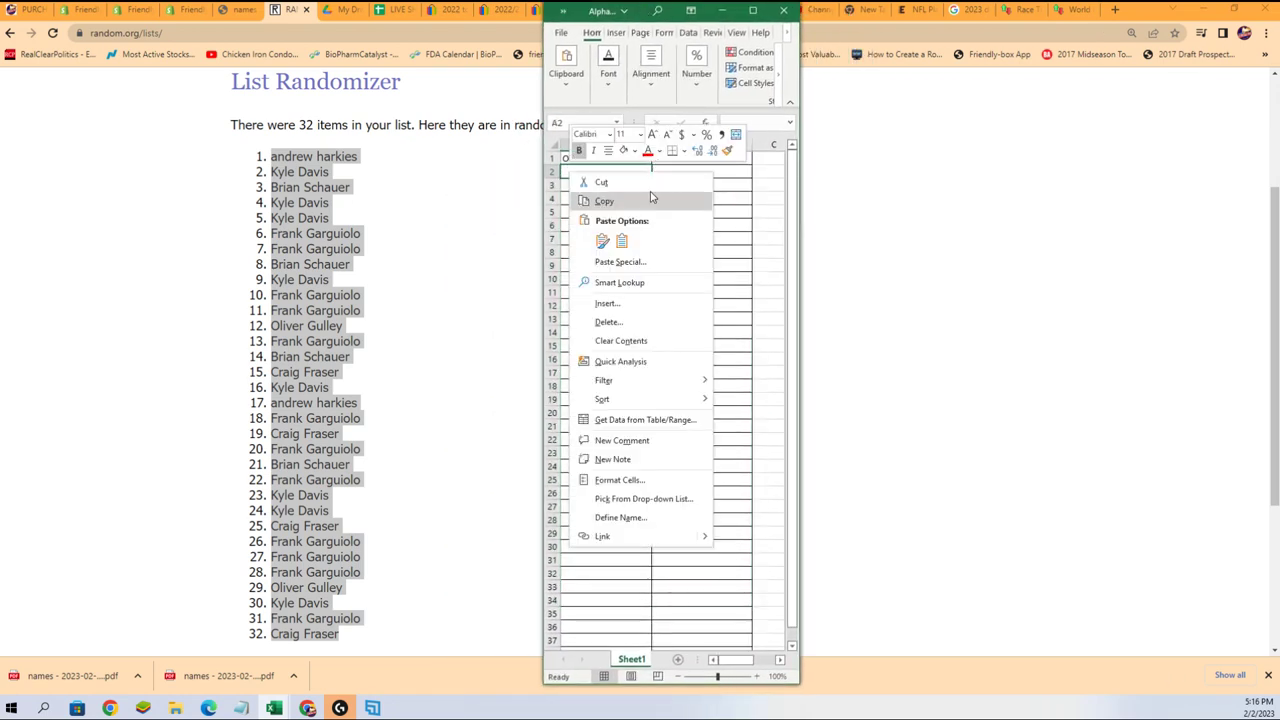
left_click(617, 283)
left_click(513, 193)
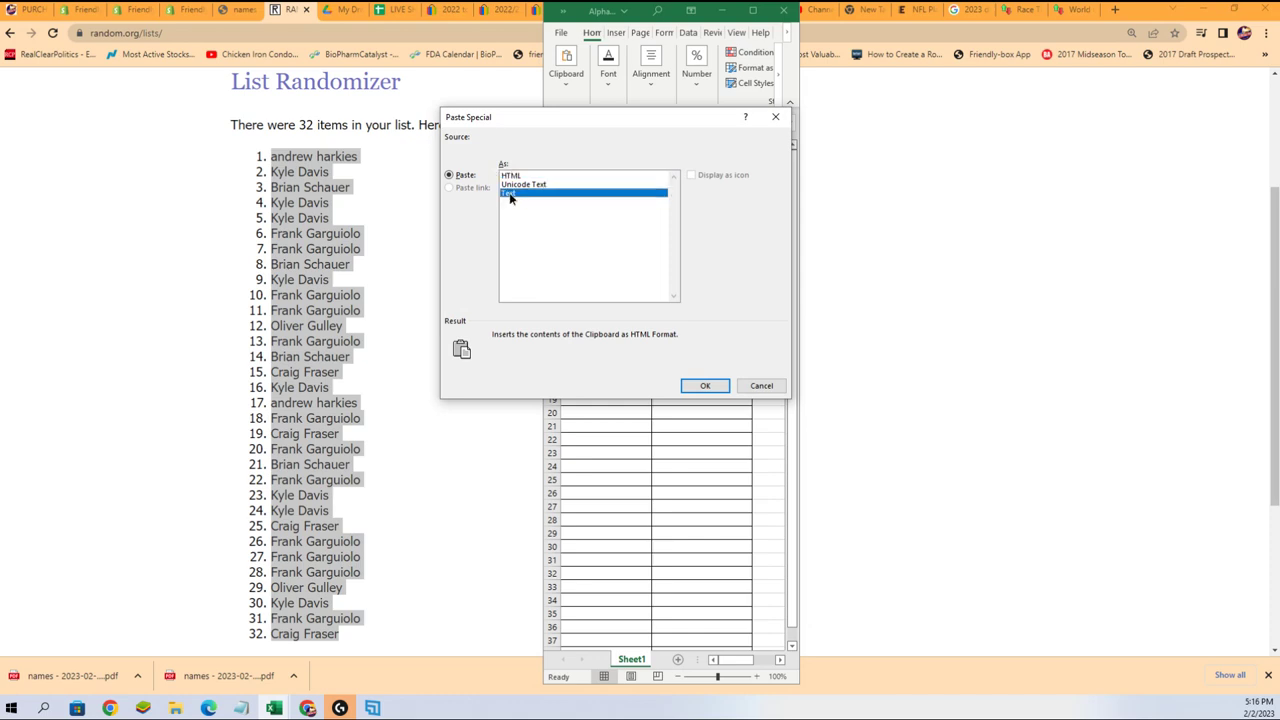
left_click(726, 383)
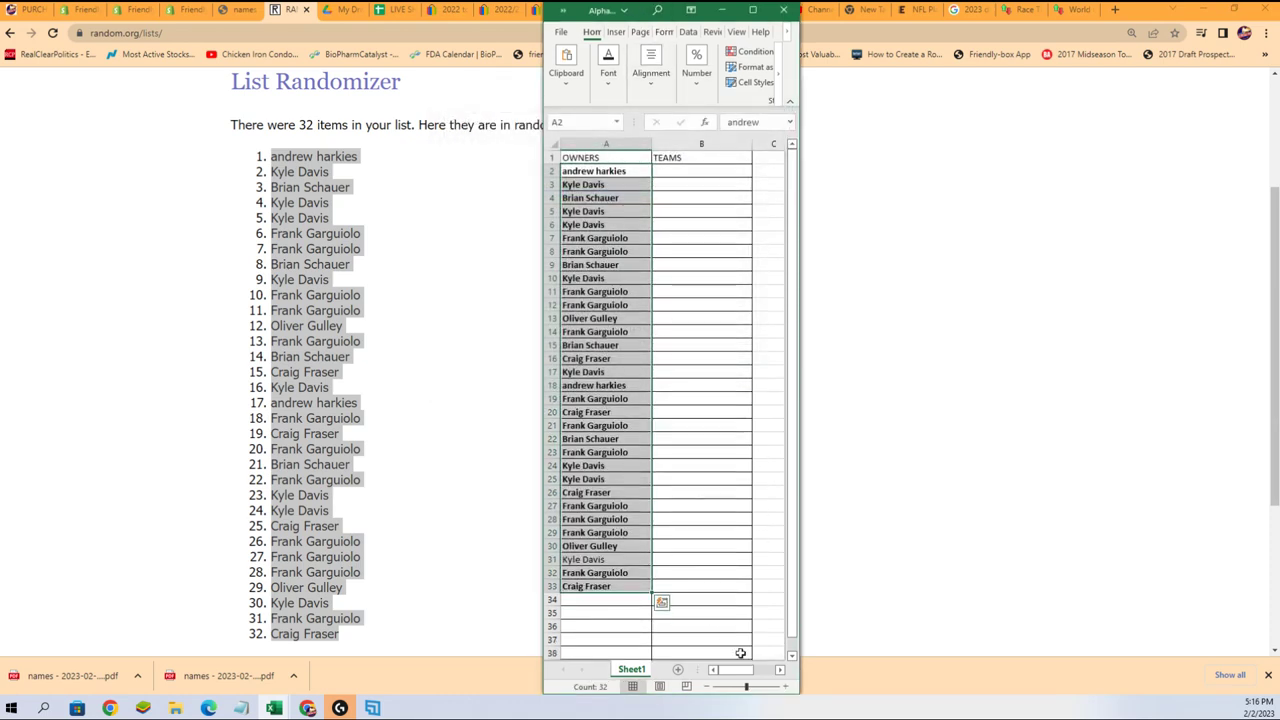
Step: Widen the workbook window at 110% zoom and make the name in cell A31 bold
left_click(786, 686)
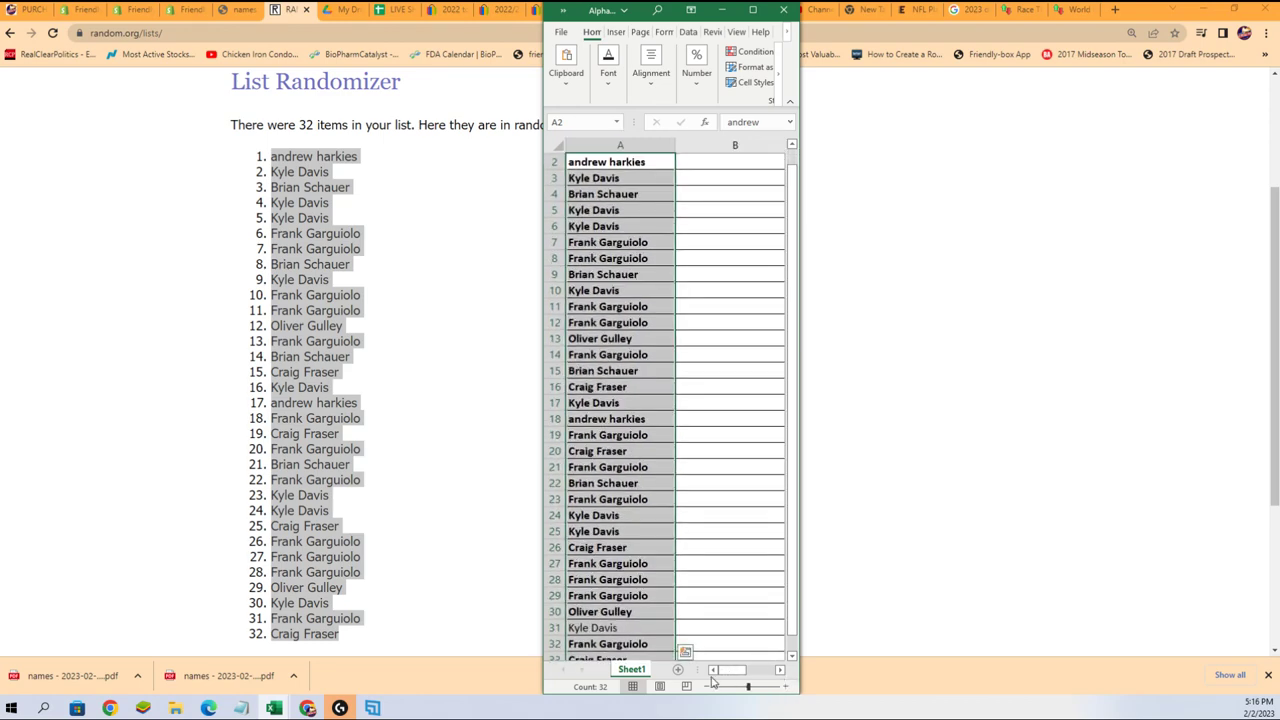
left_click_drag(800, 500, 921, 498)
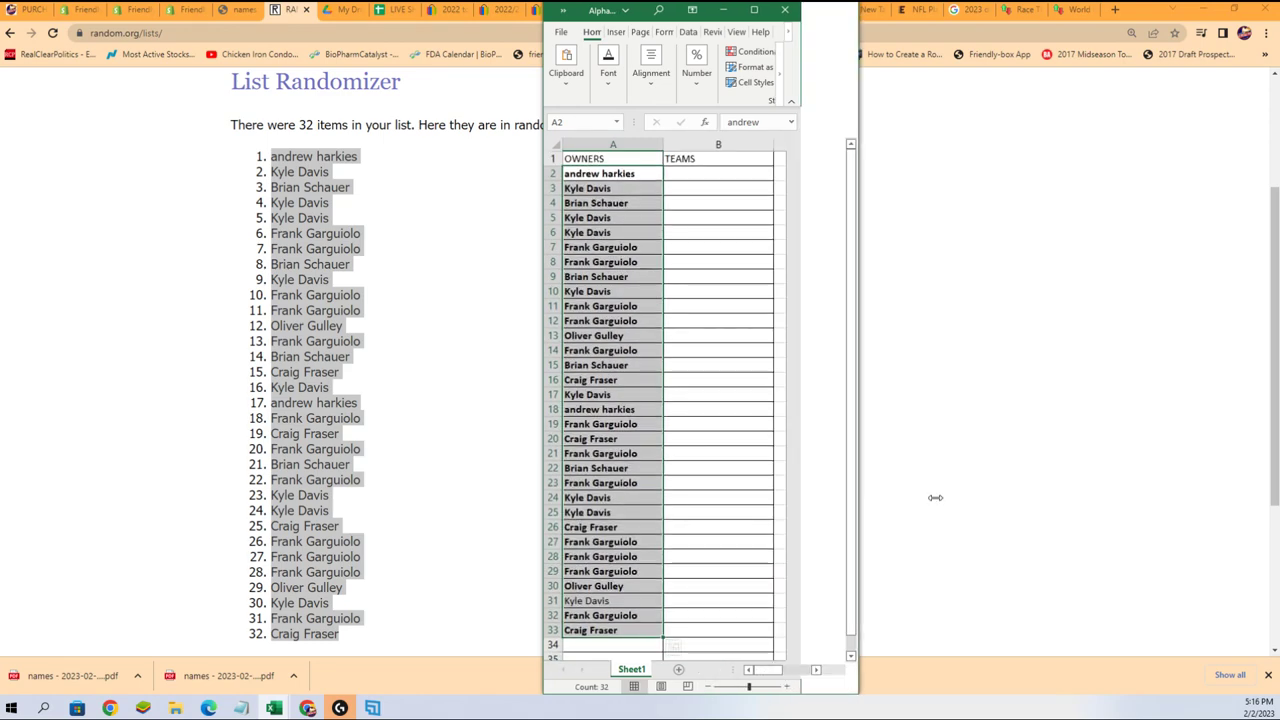
left_click(606, 603)
right_click(606, 603)
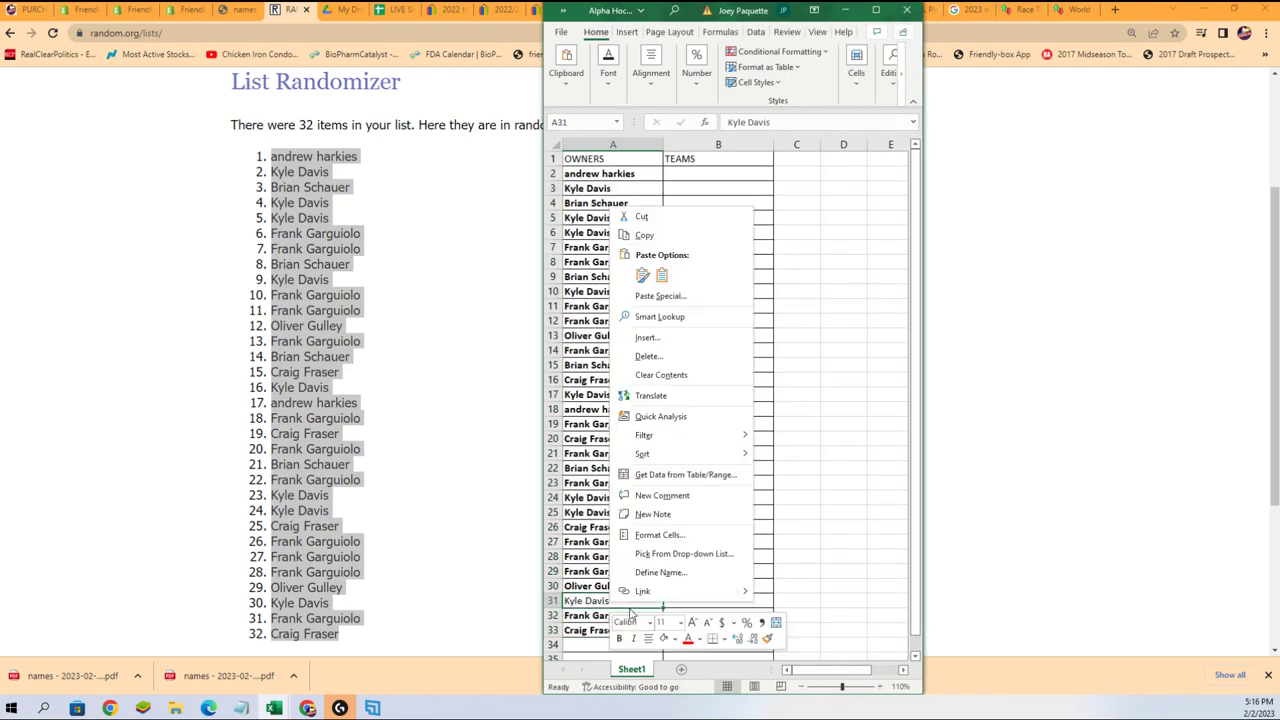
key("Escape")
Step: Select cell B2 under TEAMS and move the workbook window further aside
left_click(742, 188)
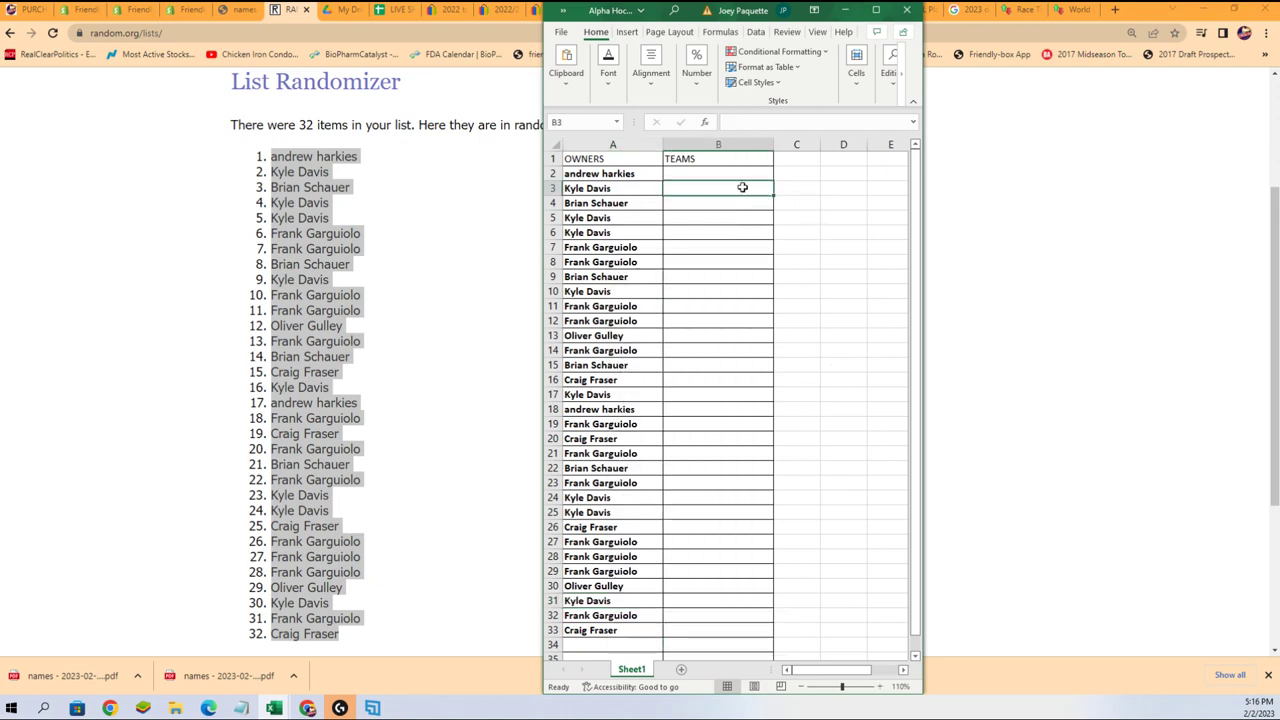
left_click(671, 177)
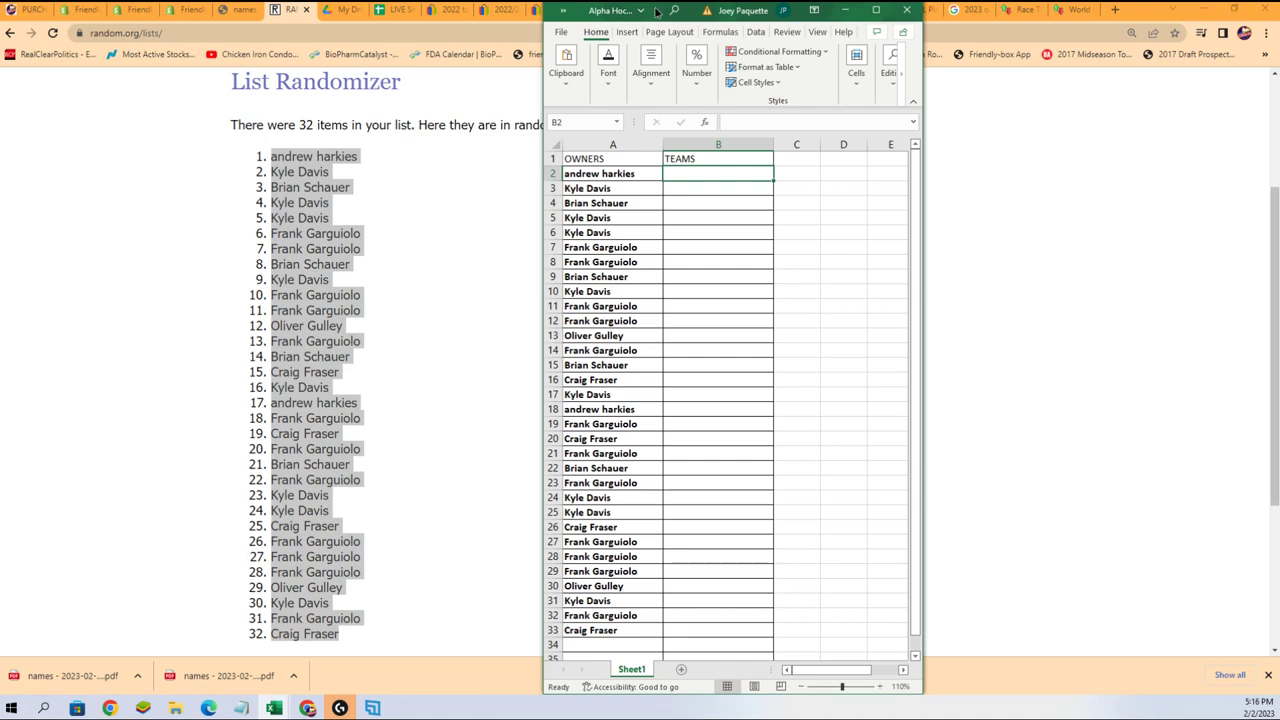
left_click_drag(656, 11, 736, 7)
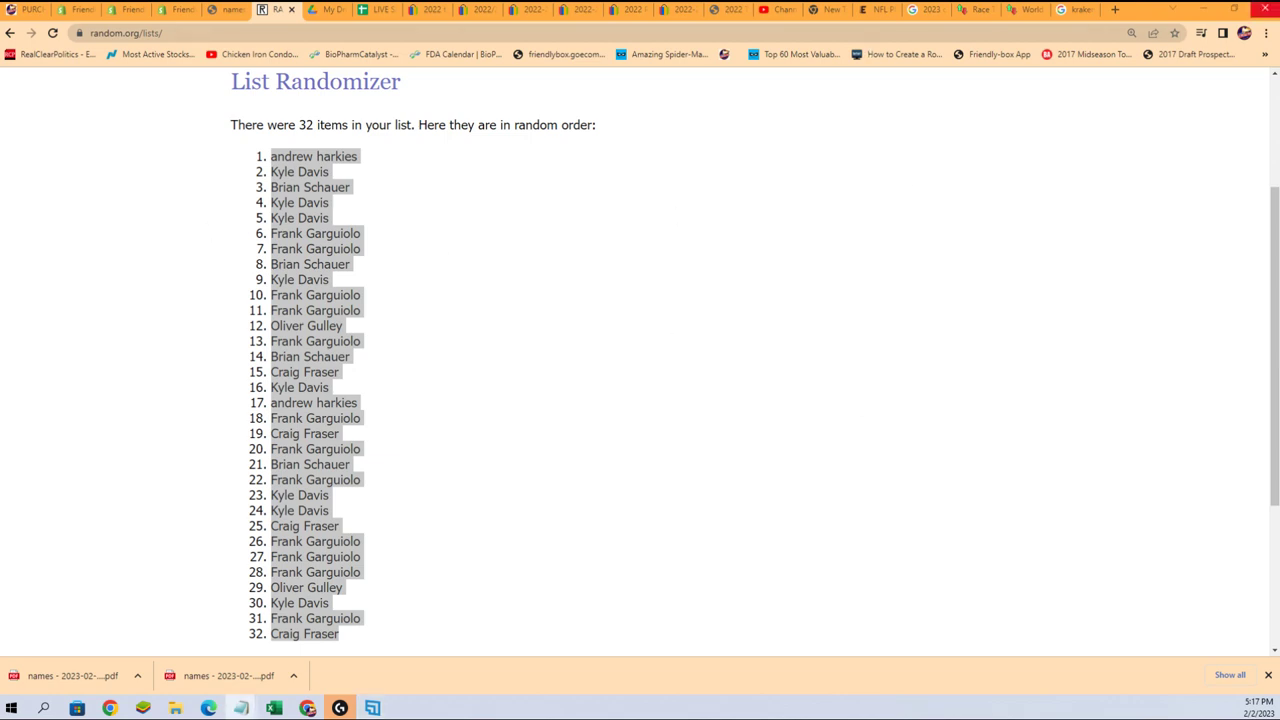
Step: Switch to the Notepad file and copy the team list from Anaheim Ducks through Winnipeg Jets
key("alt+Tab")
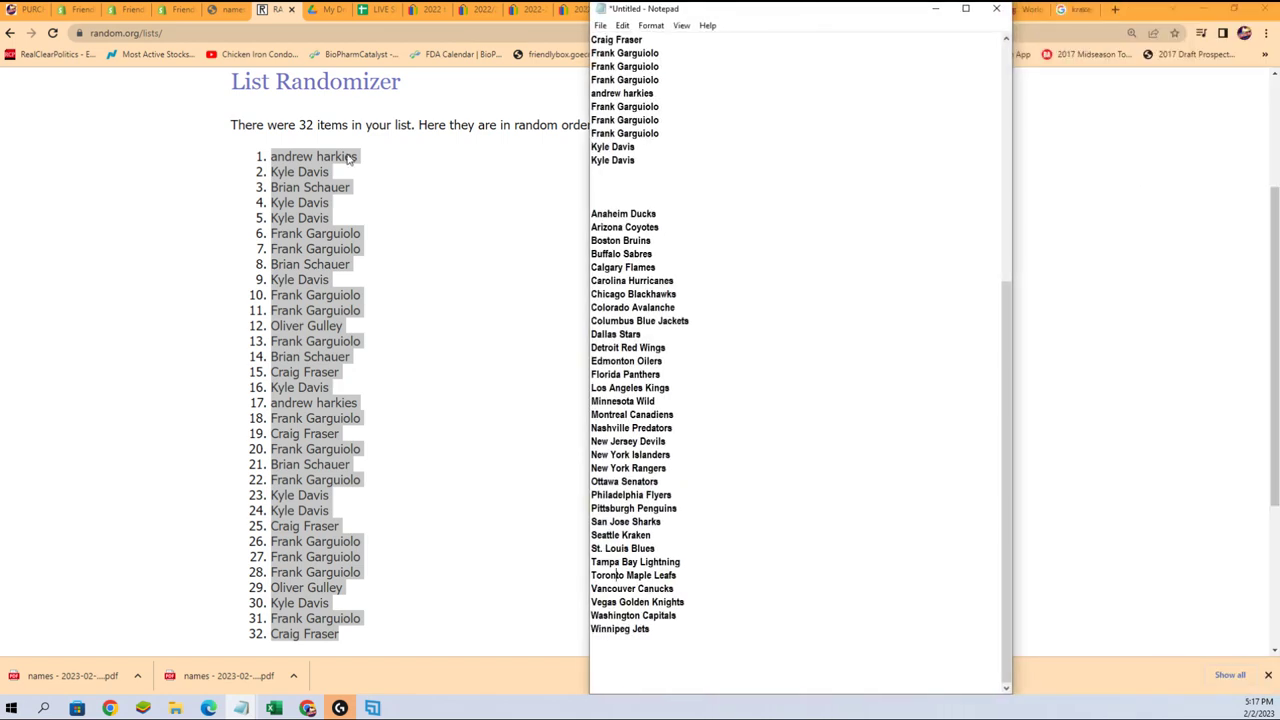
scroll(465, 117, "up", 2)
mouse_move(465, 117)
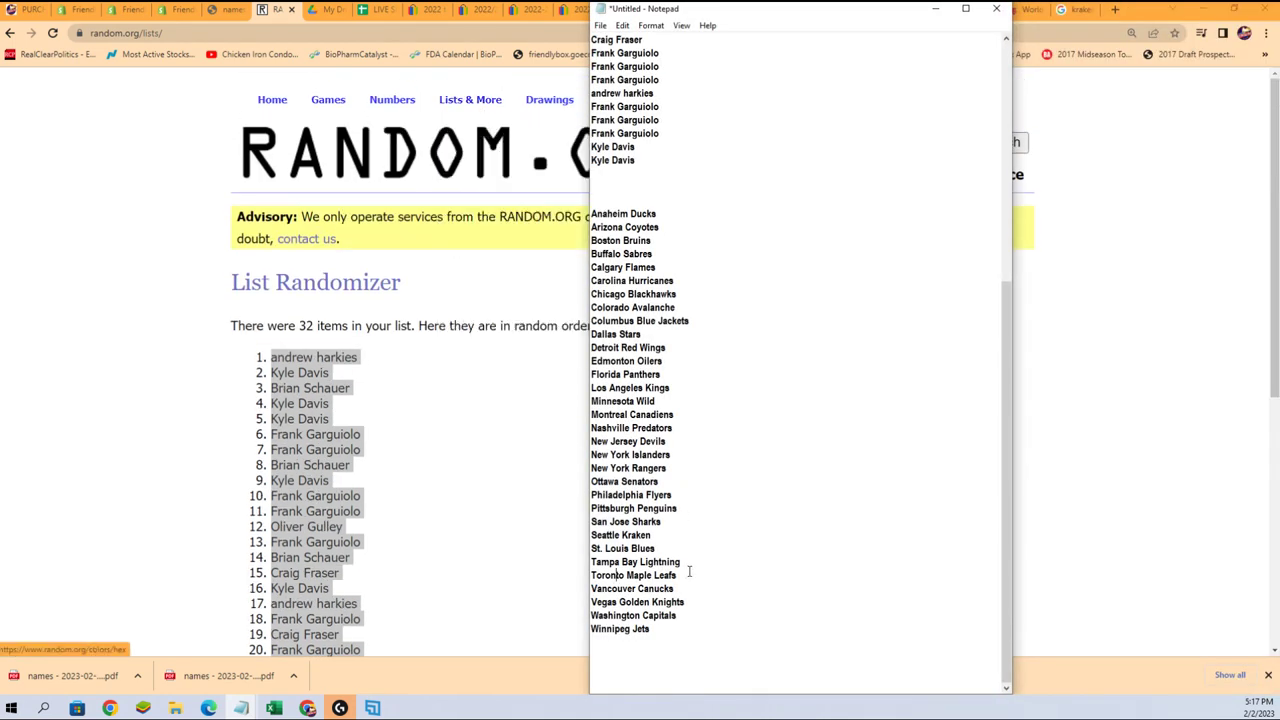
left_click_drag(652, 629, 602, 215)
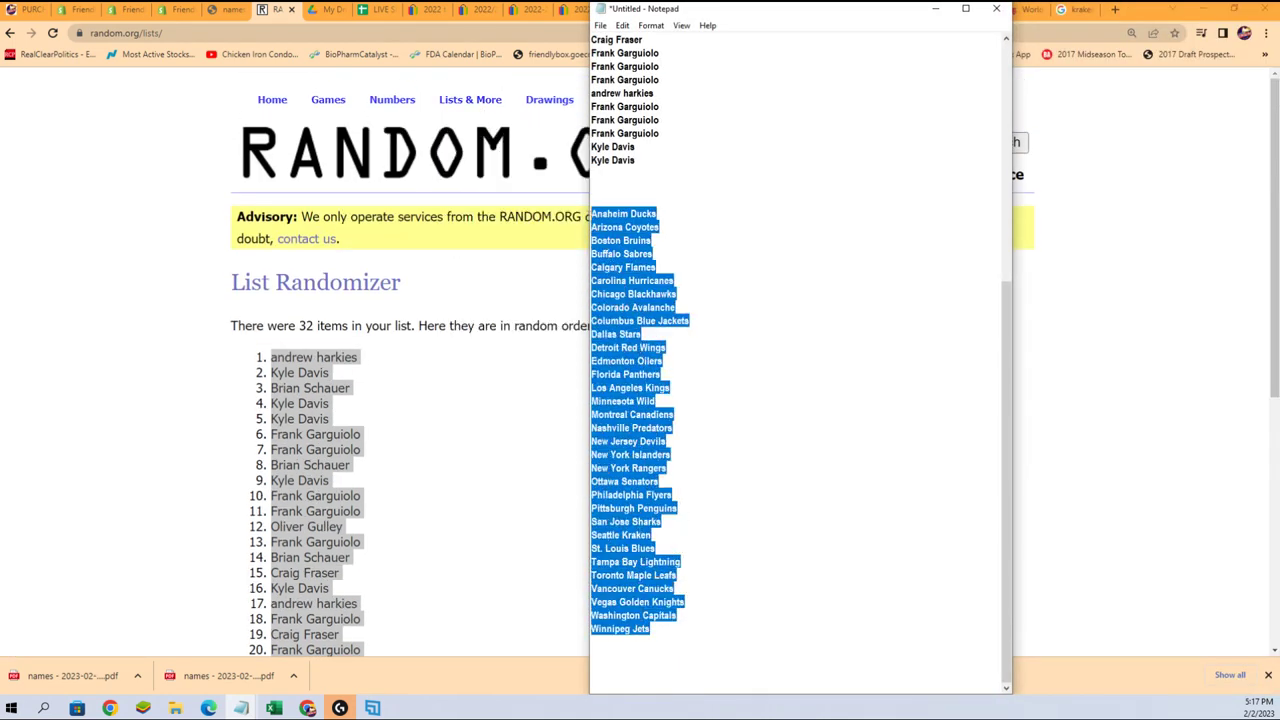
right_click(632, 241)
left_click(642, 283)
Step: Open a blank List Randomizer form on RANDOM.ORG and paste the copied team names into its items field
mouse_move(465, 104)
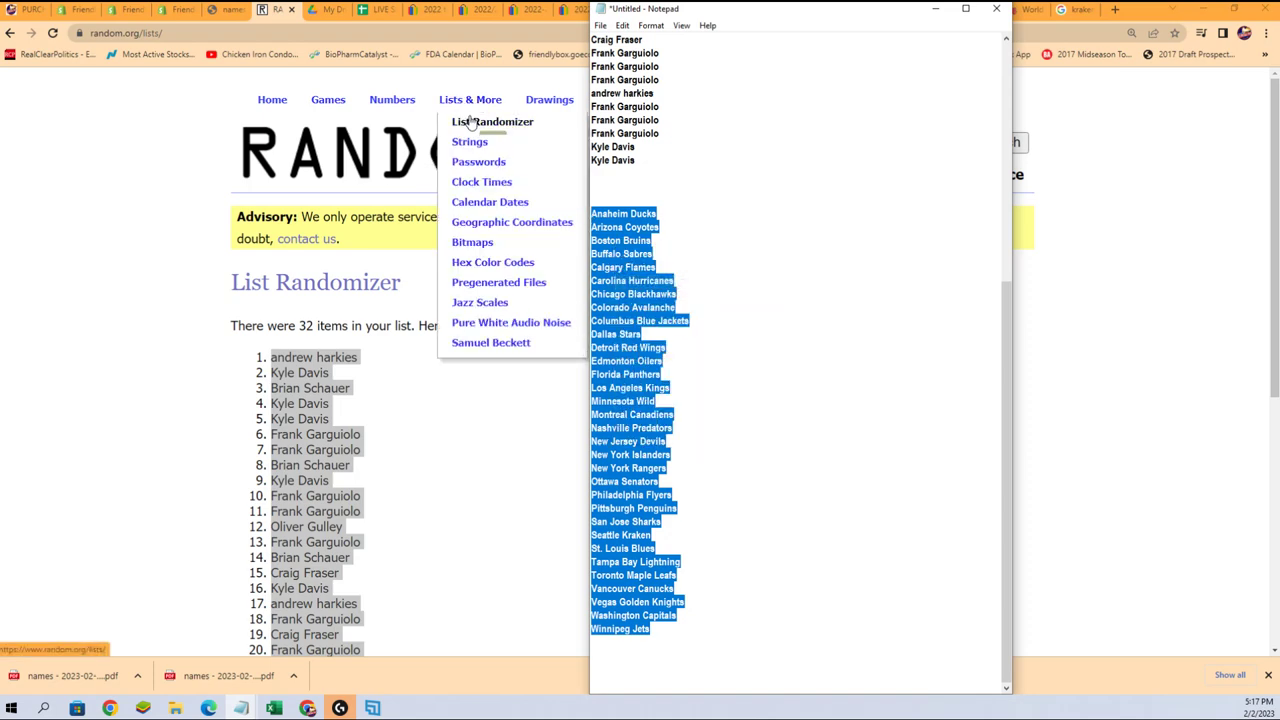
left_click(470, 121)
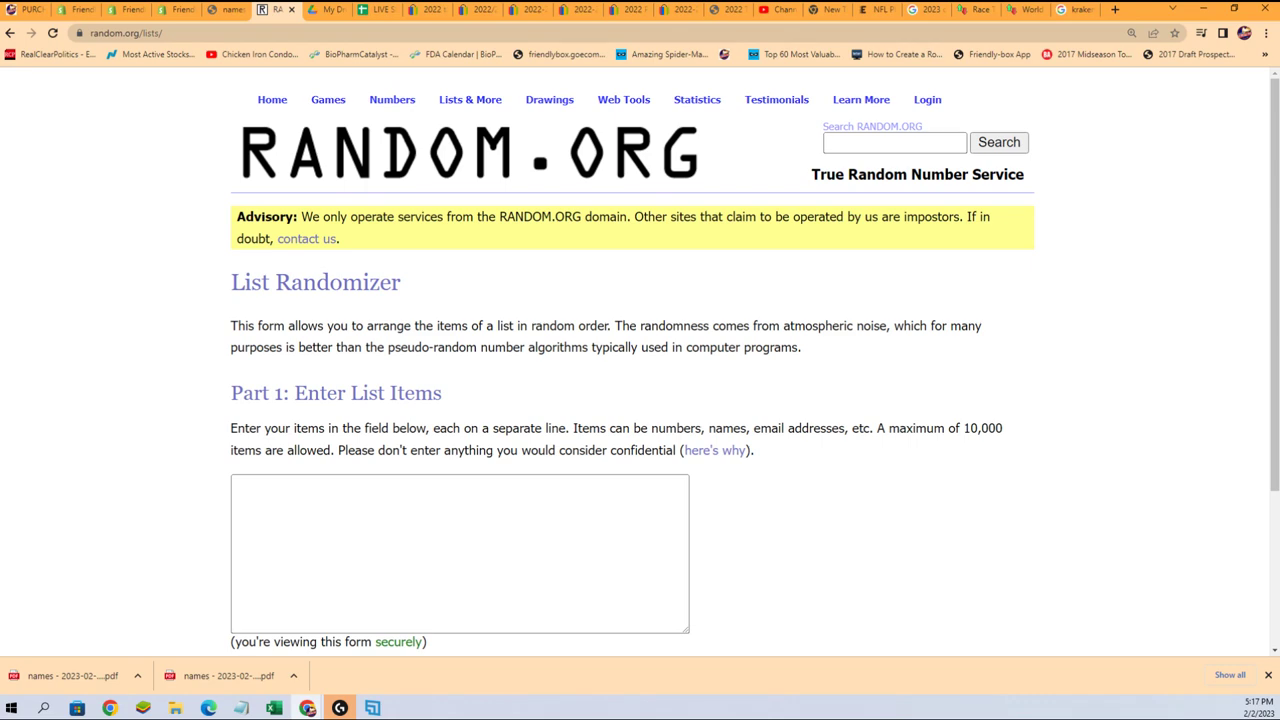
key("alt+Tab")
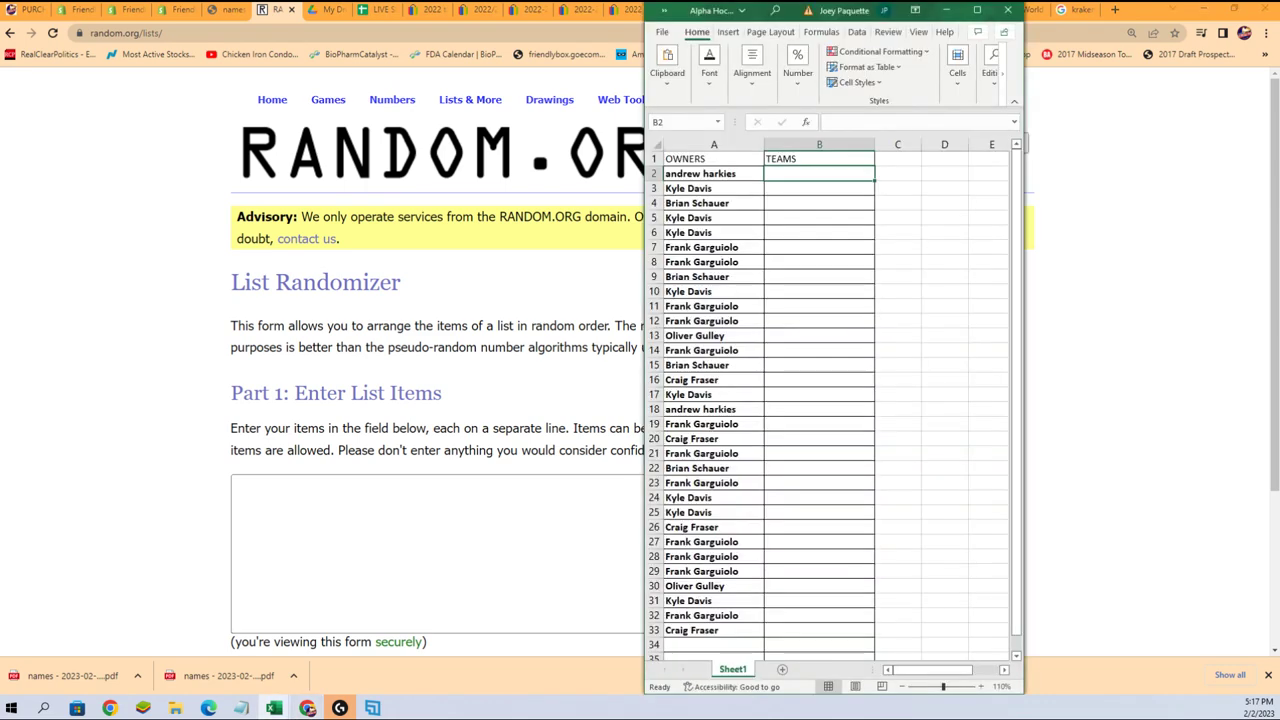
left_click(266, 484)
right_click(266, 484)
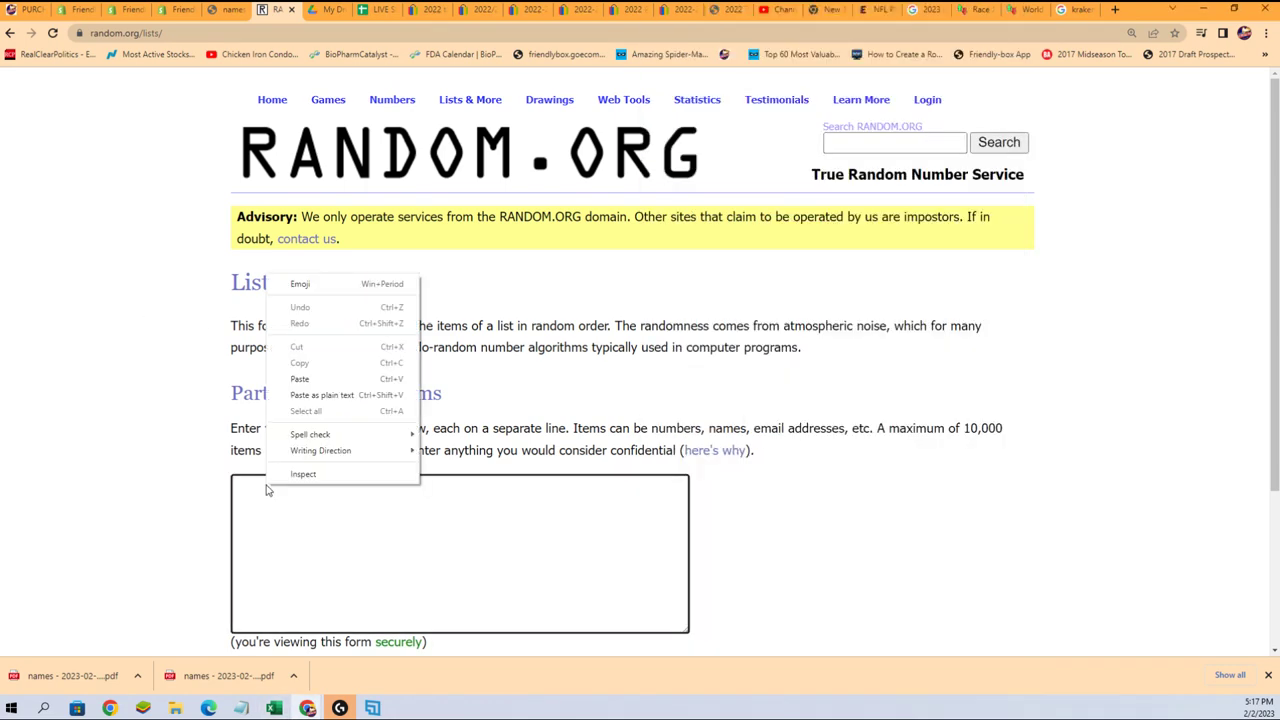
left_click(320, 374)
Step: Randomize the pasted team list seven times in the List Randomizer
scroll(938, 475, "down", 3)
left_click(251, 538)
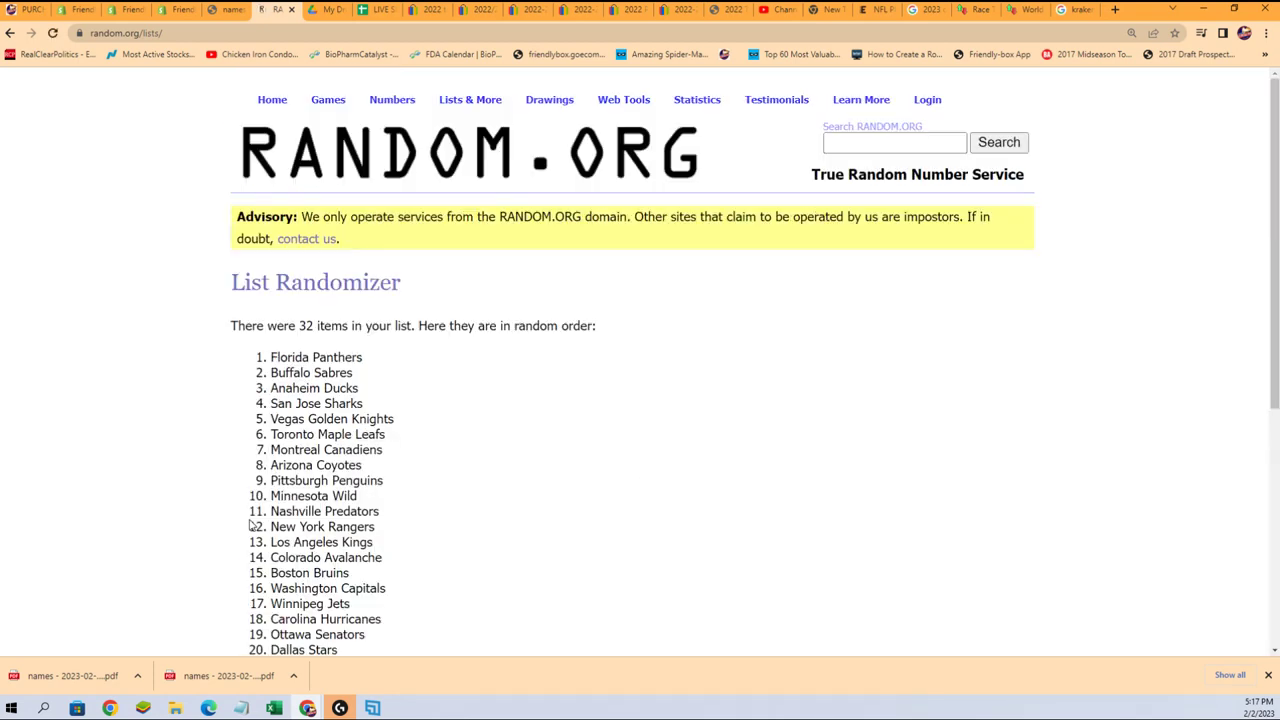
scroll(240, 535, "down", 3)
left_click(245, 536)
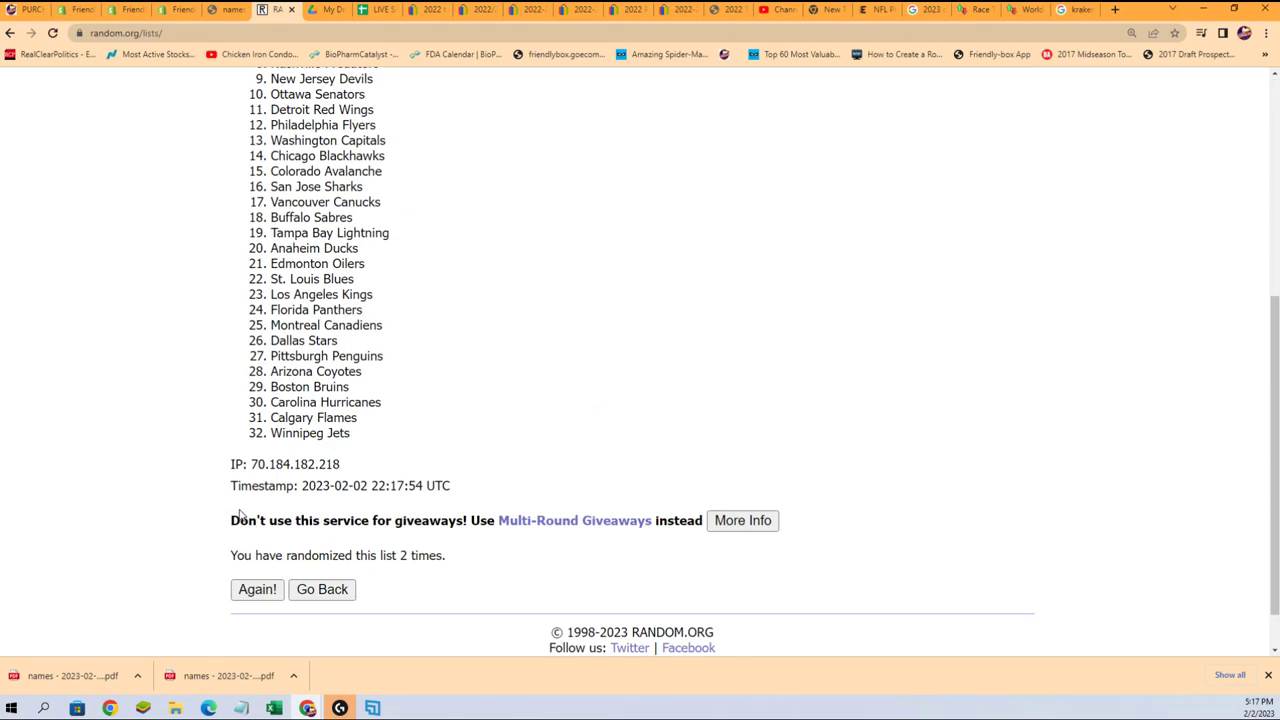
left_click(253, 594)
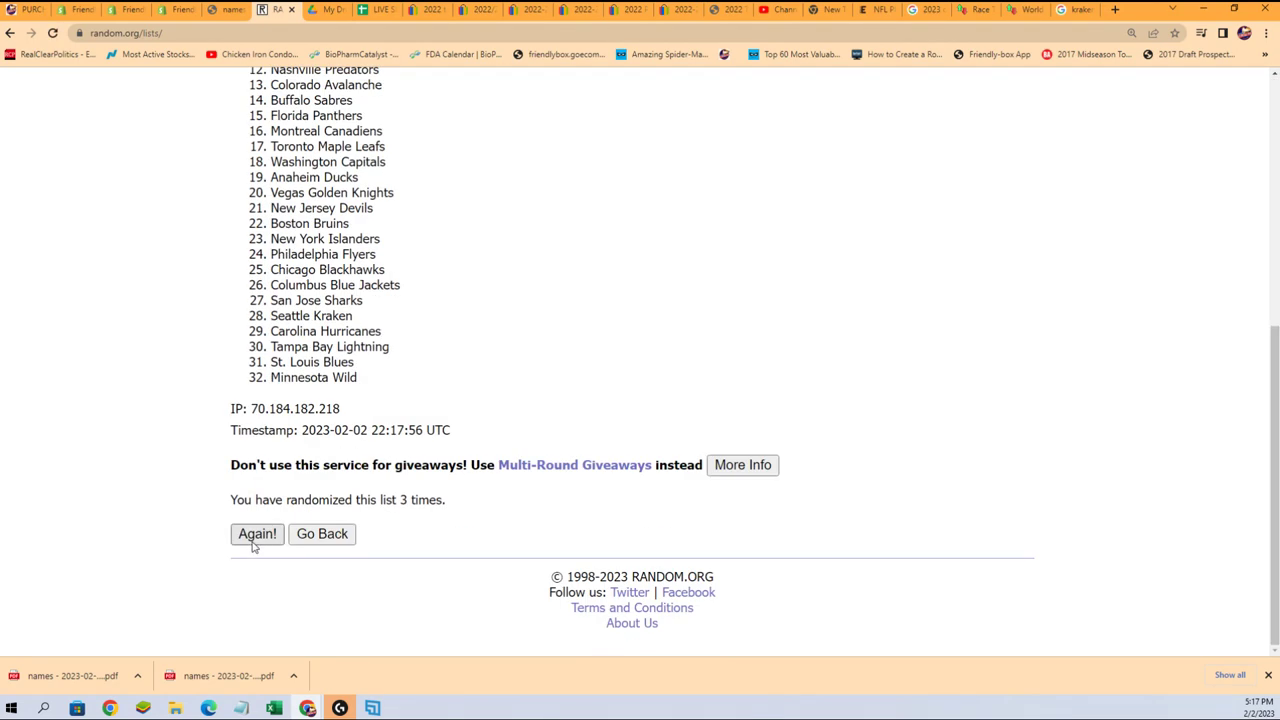
left_click(251, 536)
left_click(246, 540)
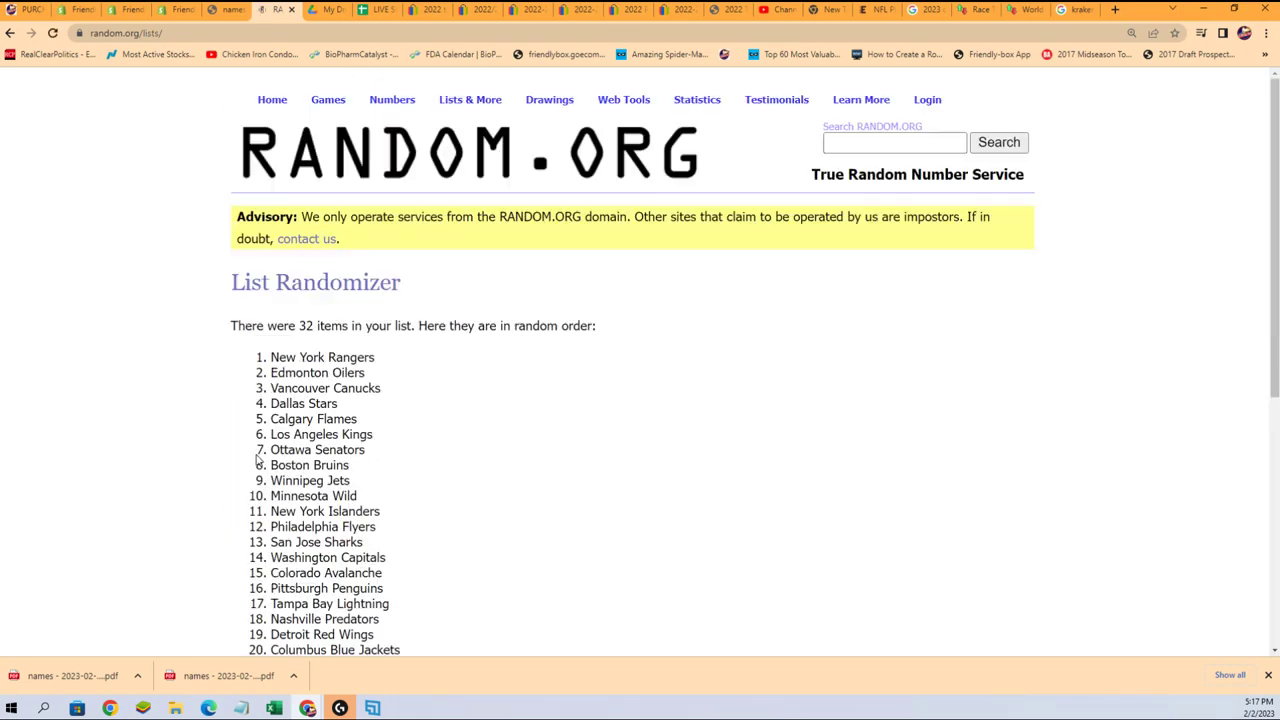
scroll(252, 492, "down", 3)
left_click(252, 588)
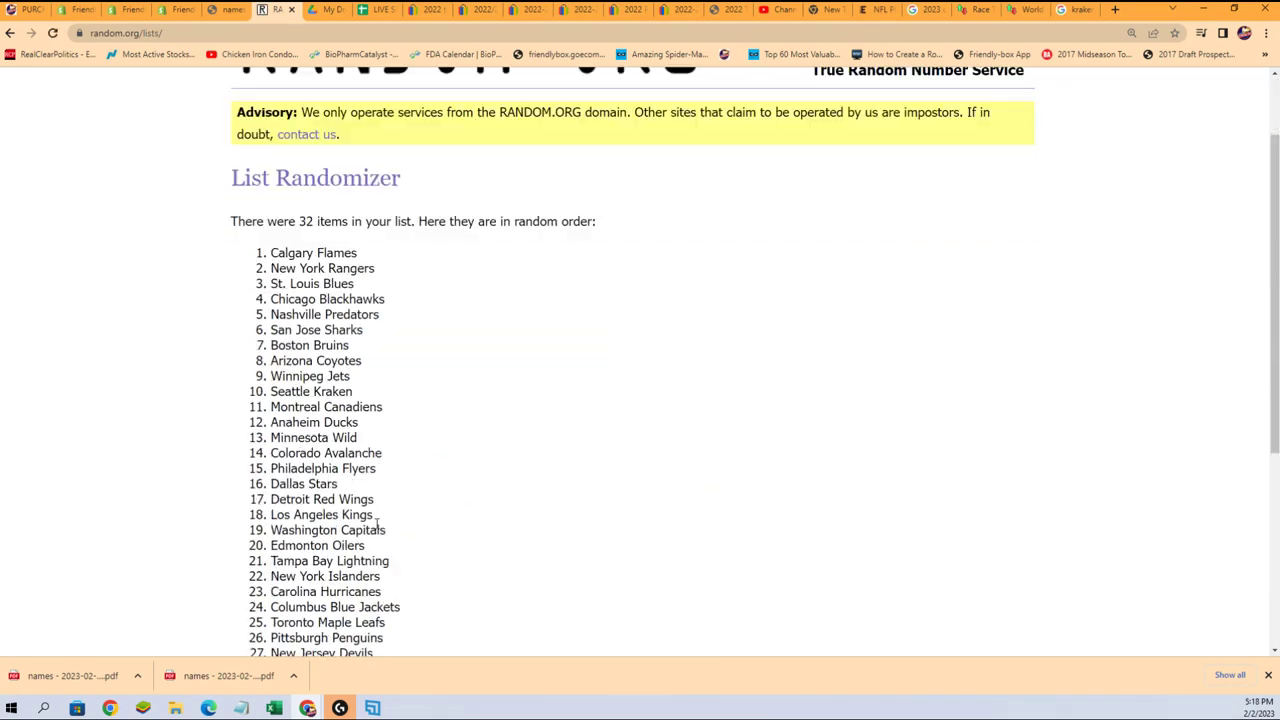
scroll(396, 580, "down", 5)
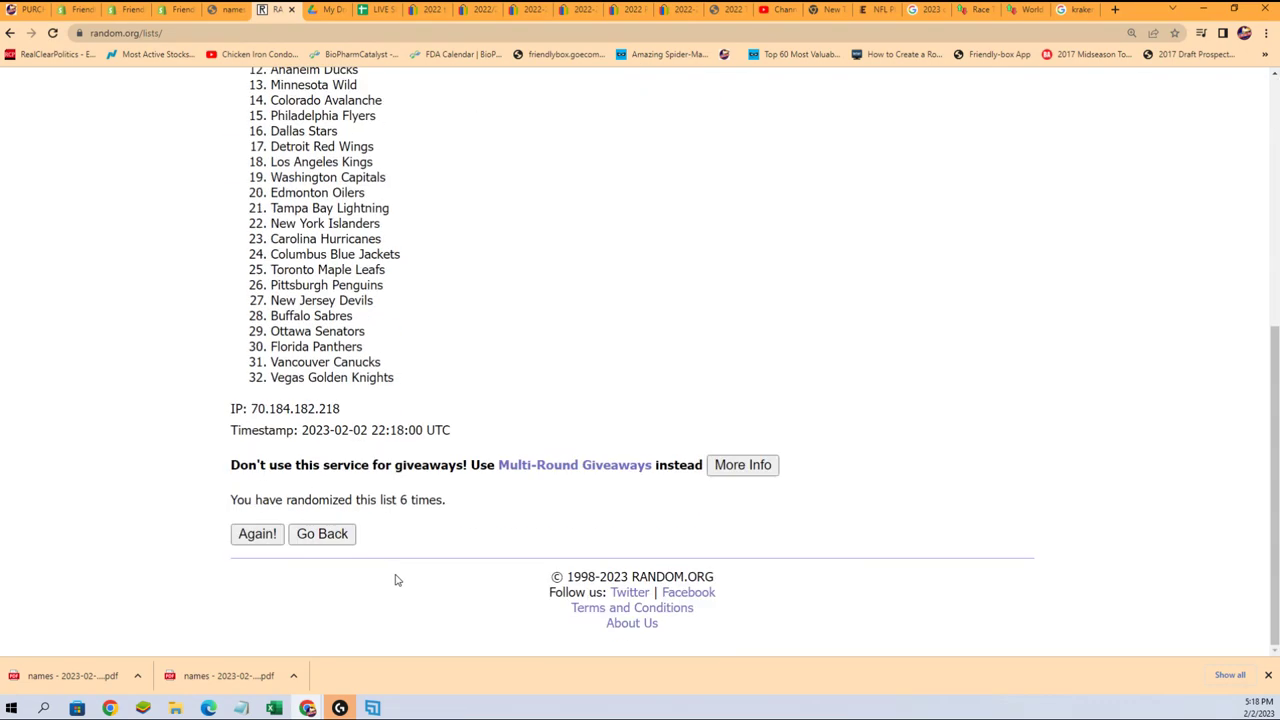
left_click(258, 536)
Step: Copy all 32 shuffled team names, from Edmonton Oilers through Minnesota Wild
scroll(434, 390, "down", 2)
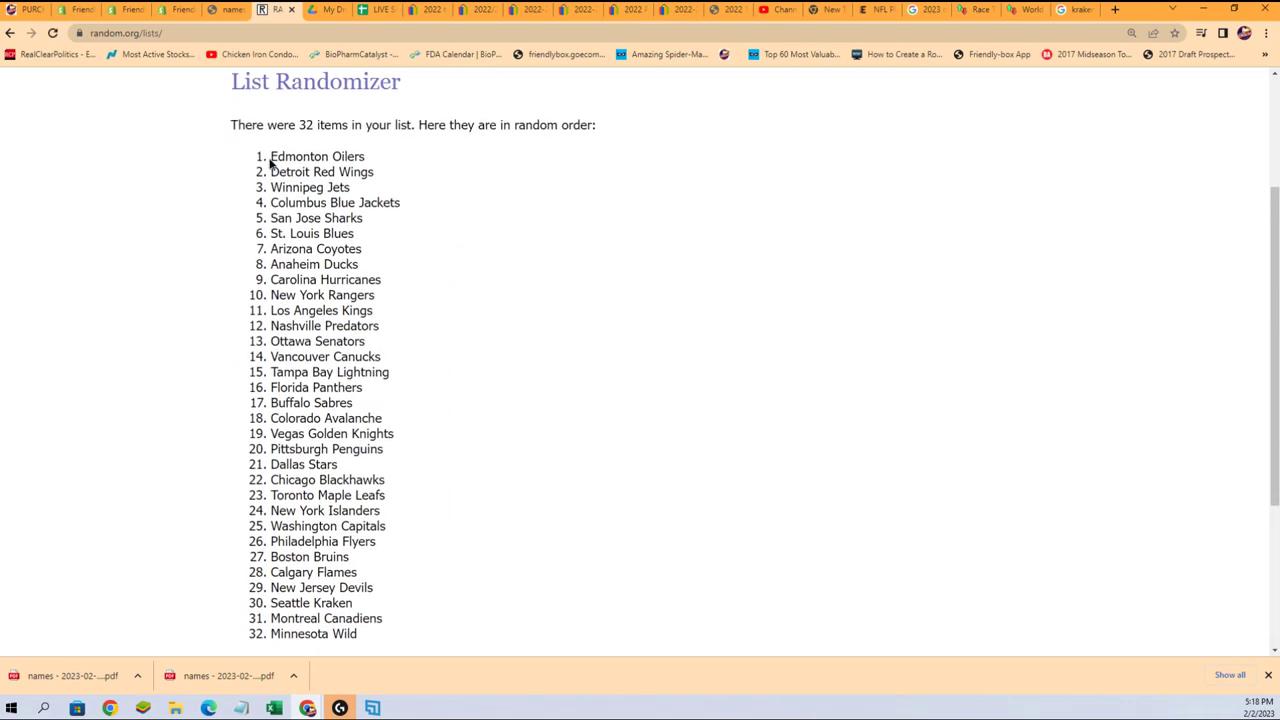
left_click_drag(270, 160, 392, 386)
right_click(351, 331)
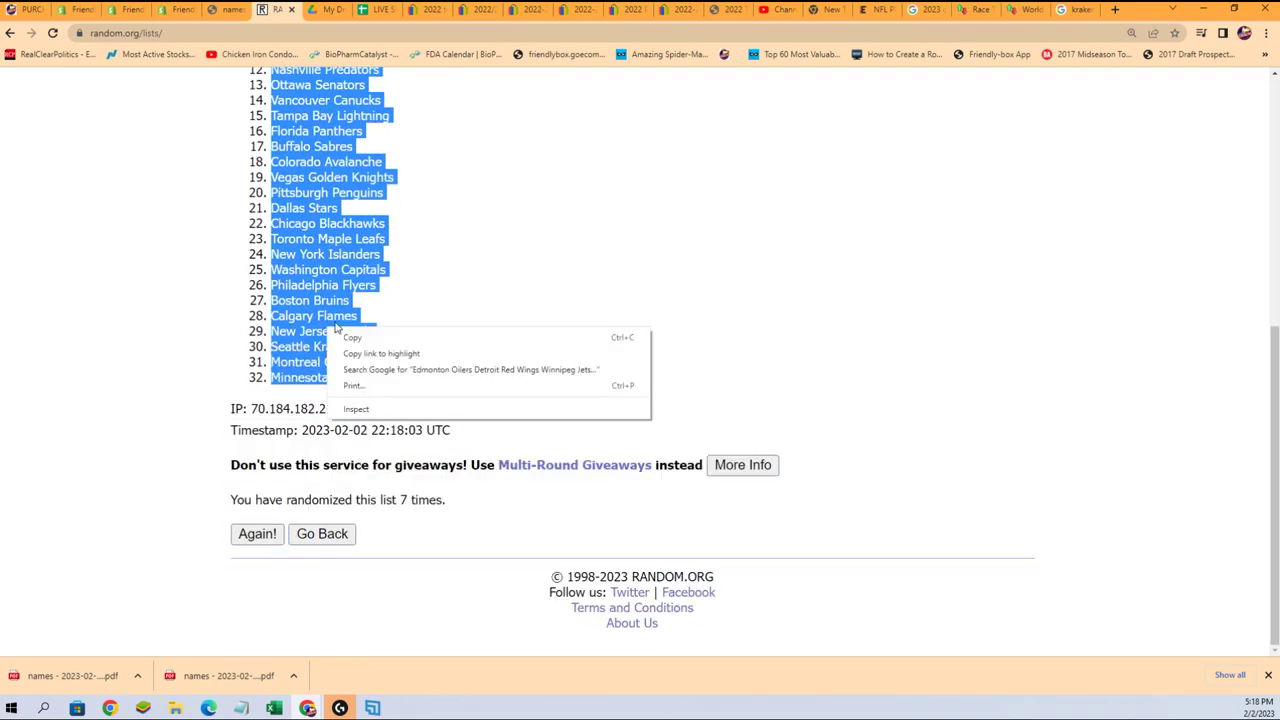
left_click(345, 343)
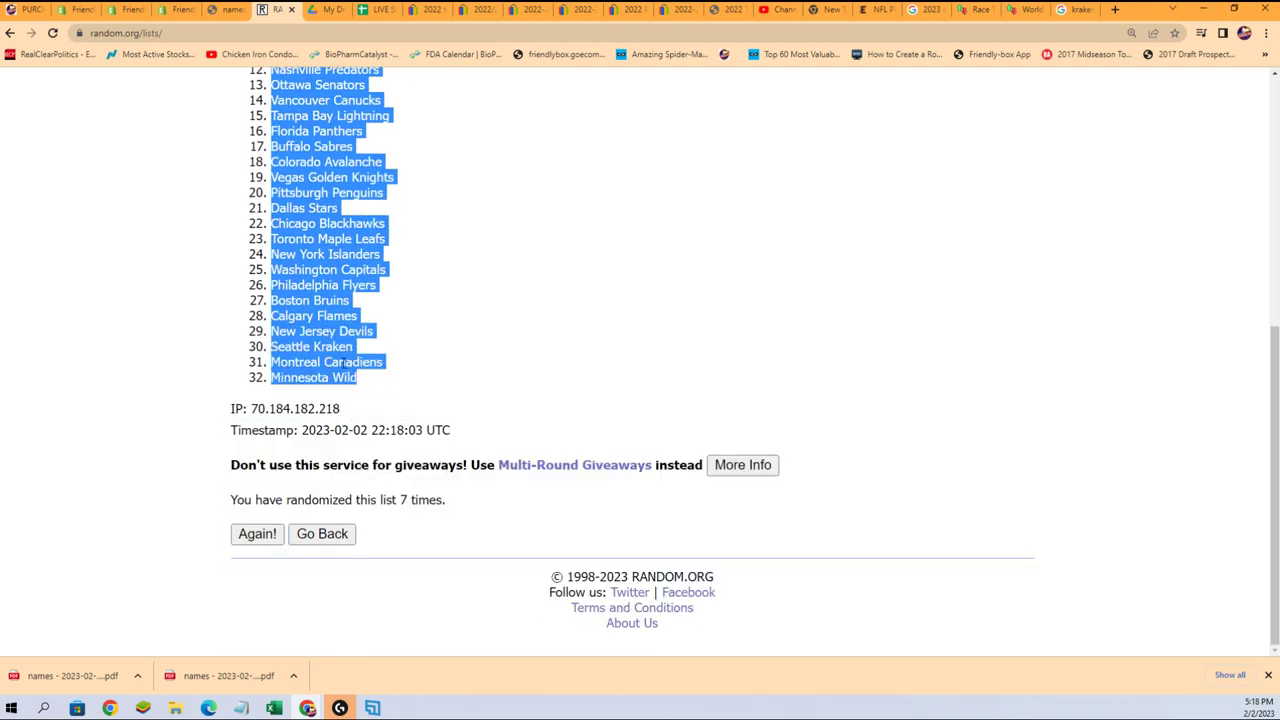
scroll(440, 397, "up", 3)
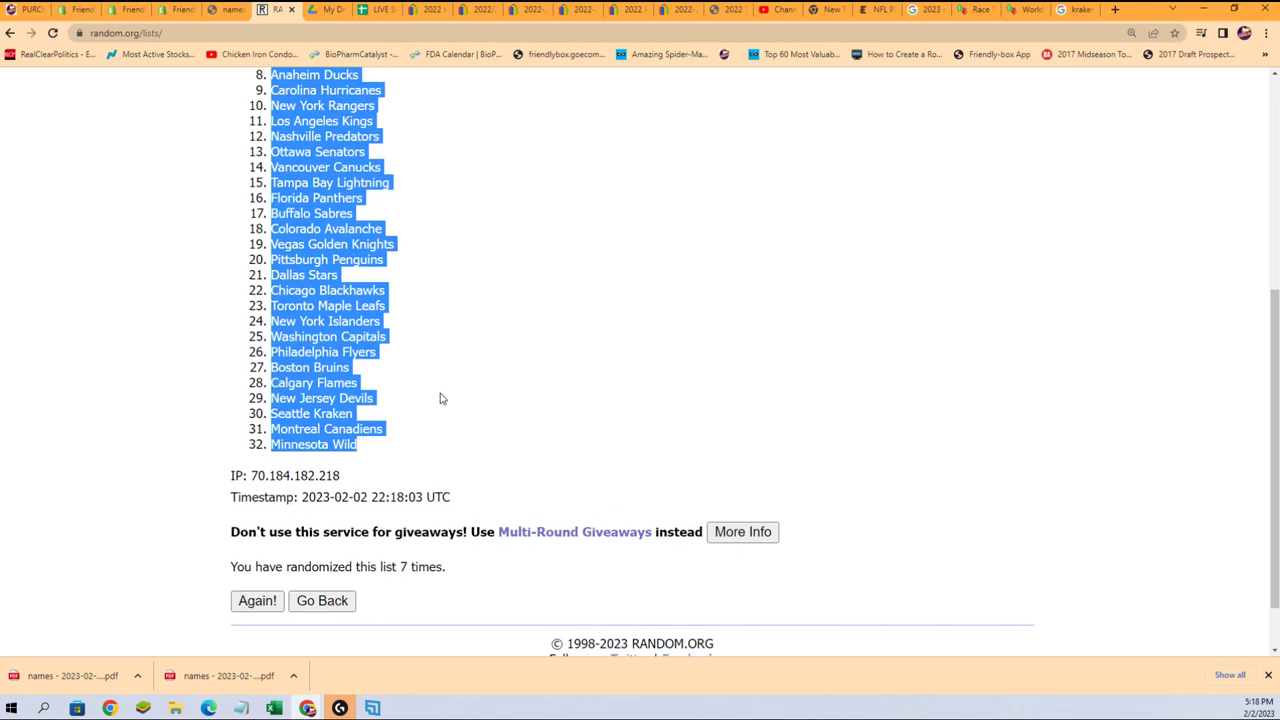
scroll(510, 375, "down", 1)
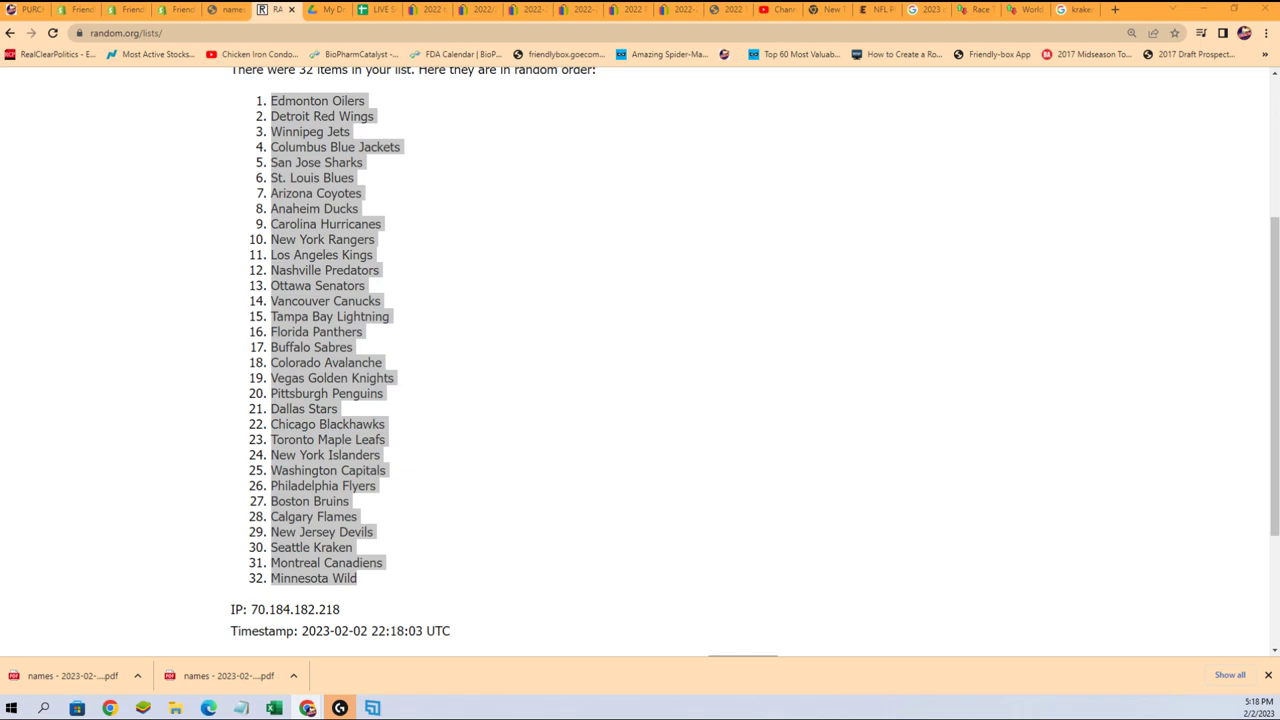
Step: Switch to the Excel workbook and paste the copied teams as plain text starting at cell B2 under TEAMS
left_click(273, 708)
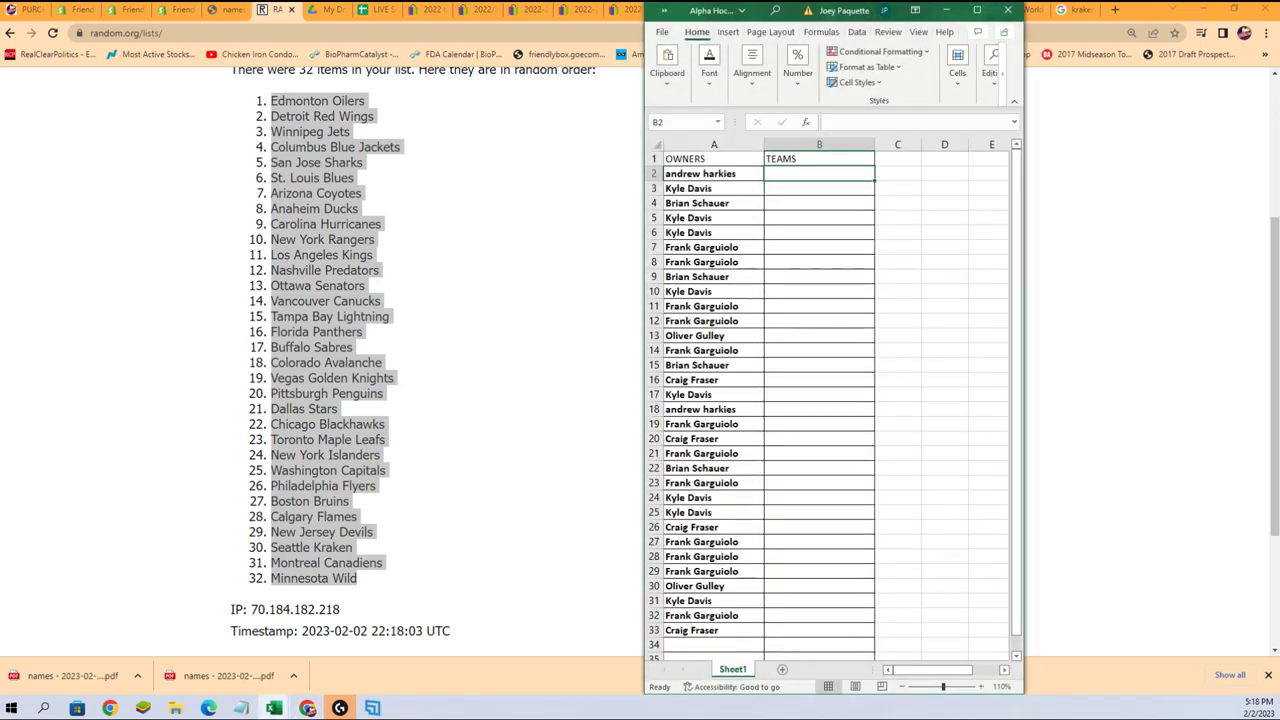
right_click(782, 174)
left_click(830, 261)
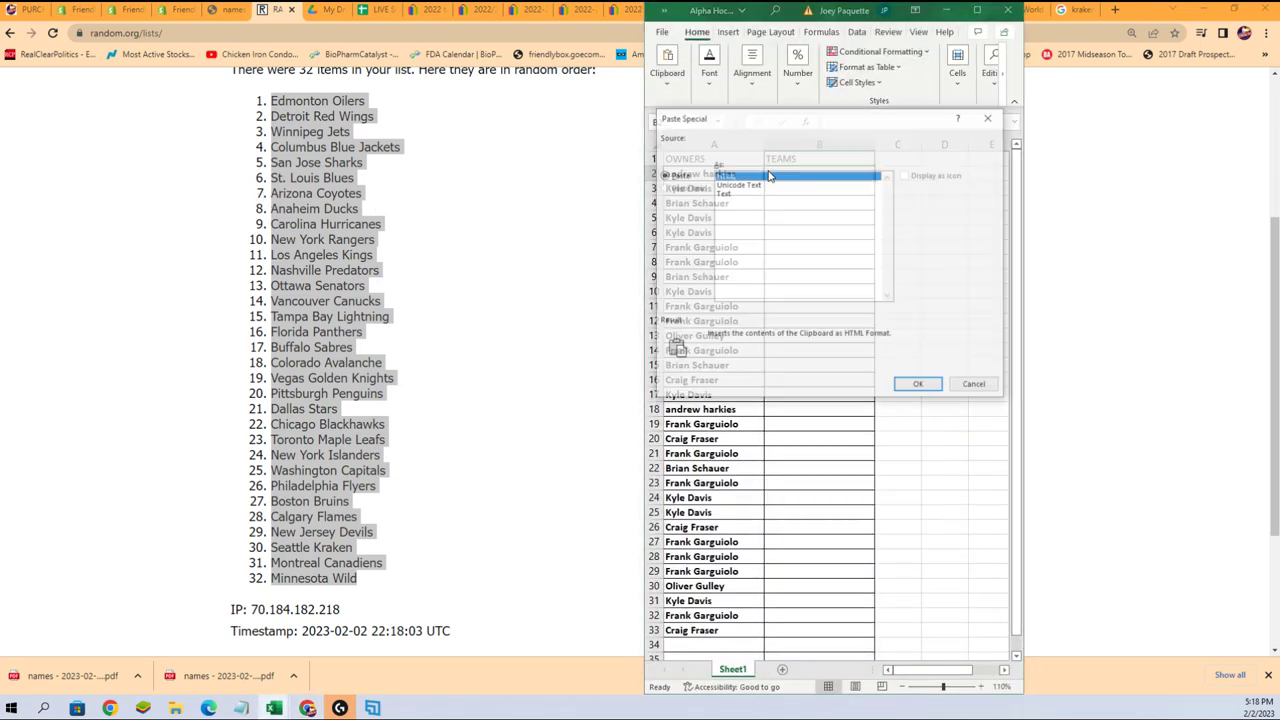
left_click(738, 193)
left_click(910, 381)
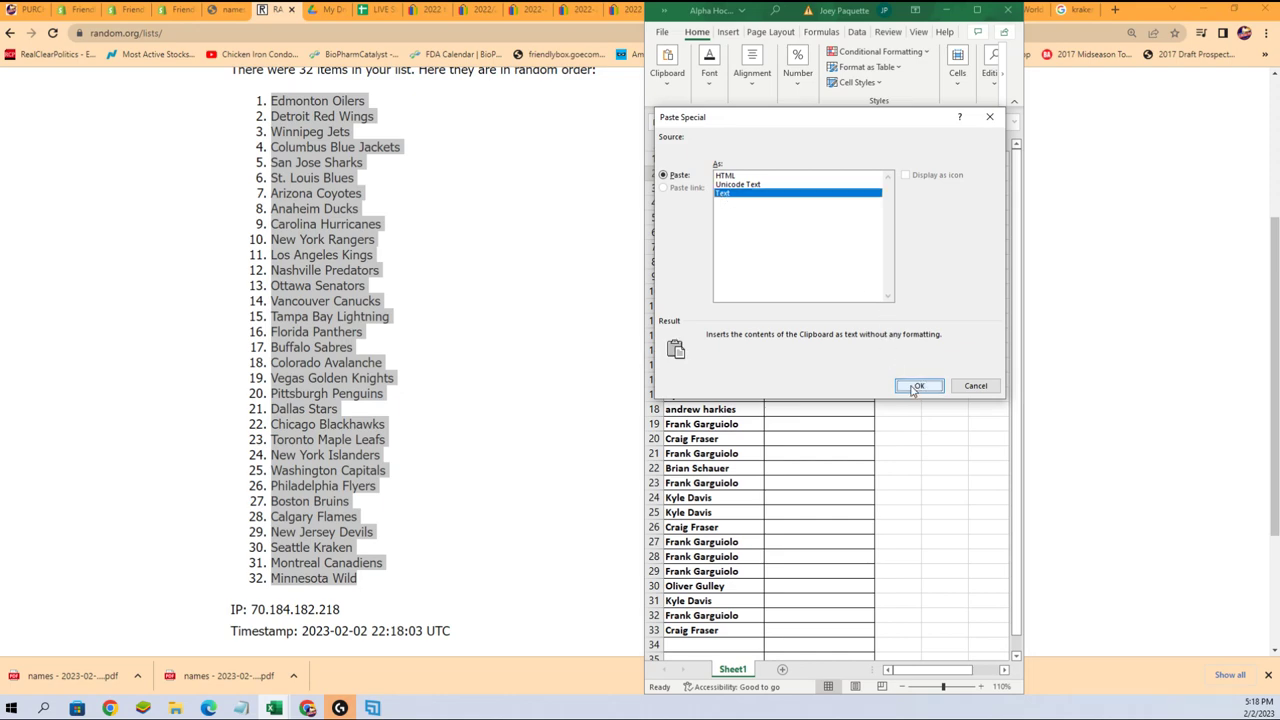
Step: Review the owner and team pairings in rows 2 through 33 for each owner's assigned teams
left_click(728, 614)
left_click(725, 630)
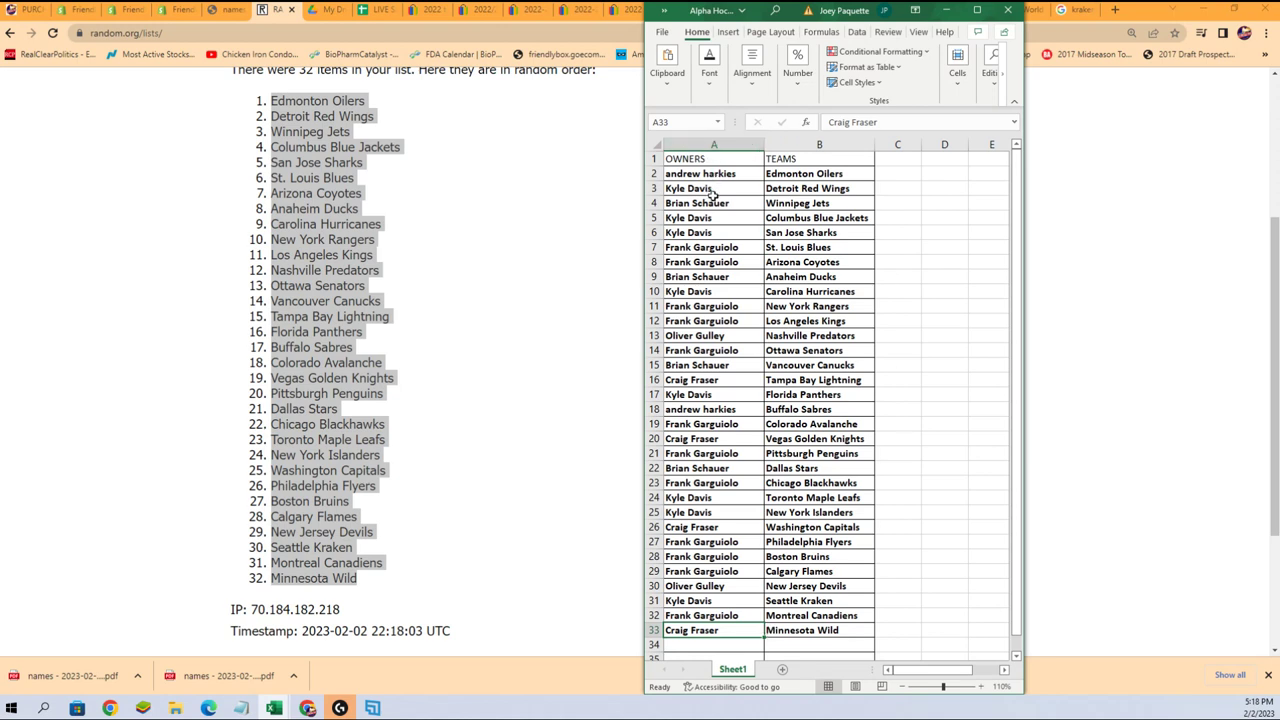
left_click(724, 218)
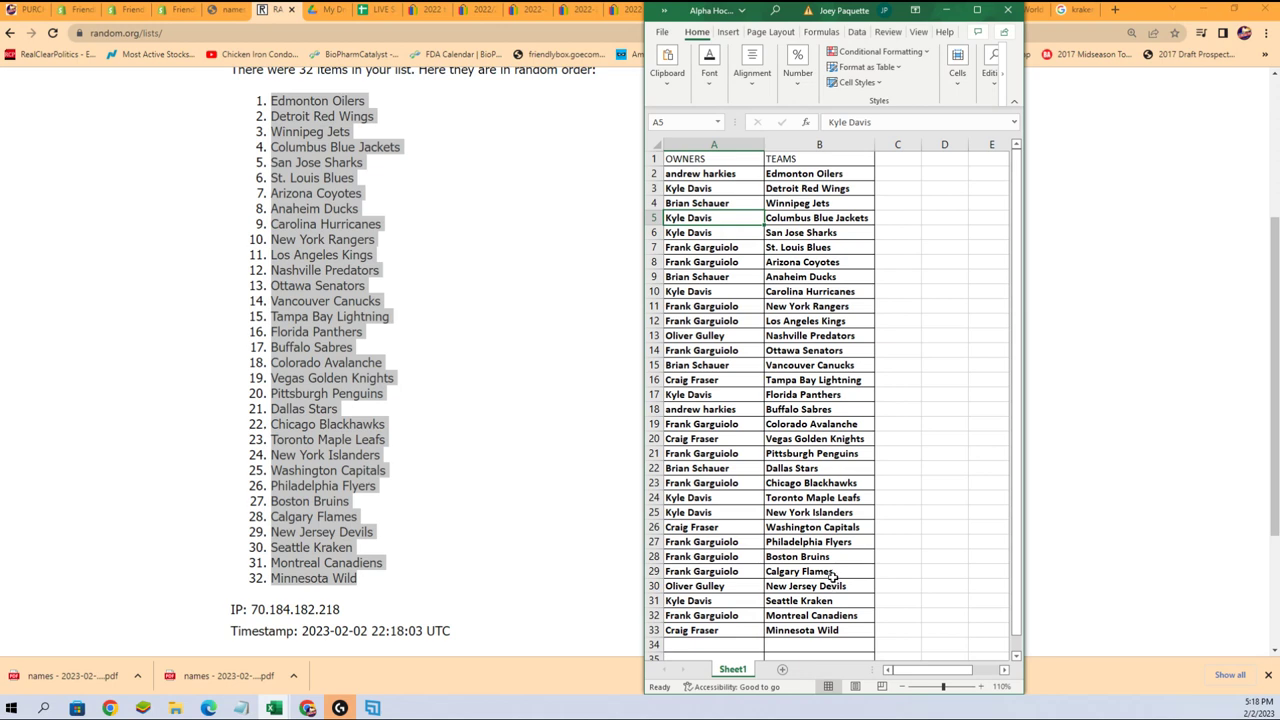
left_click(756, 410)
left_click(776, 410)
left_click(748, 409)
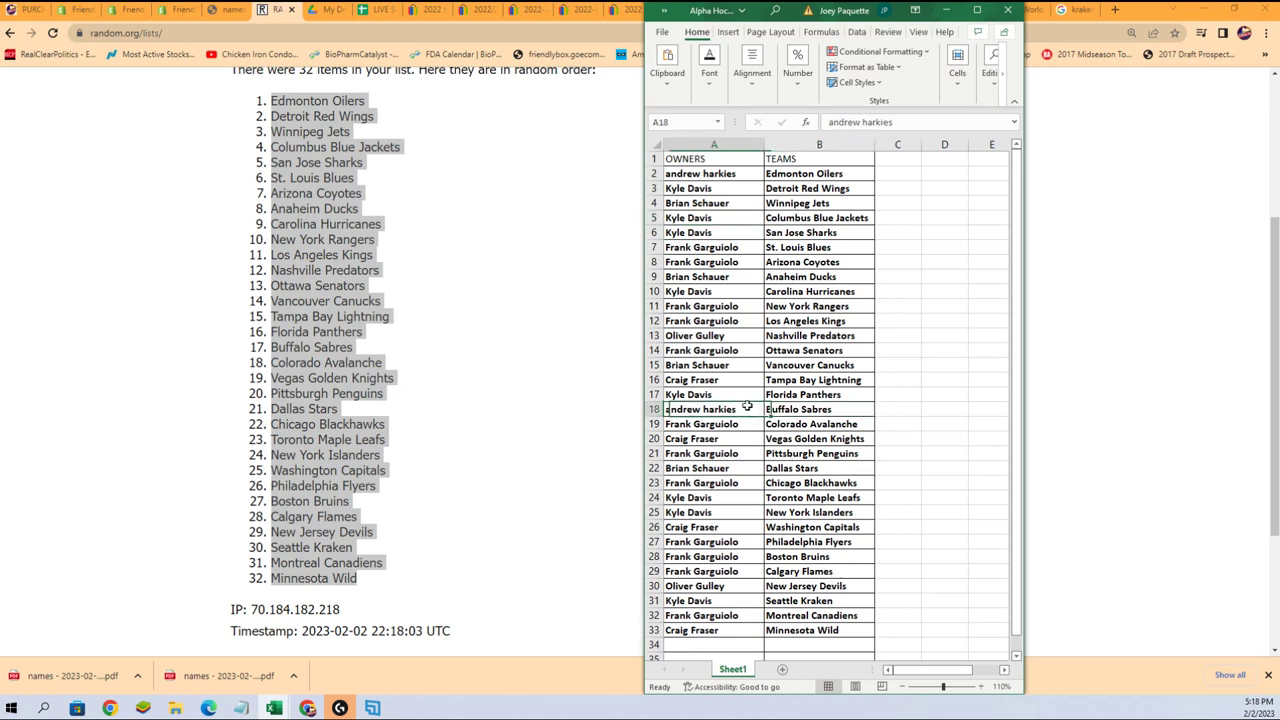
left_click(740, 632)
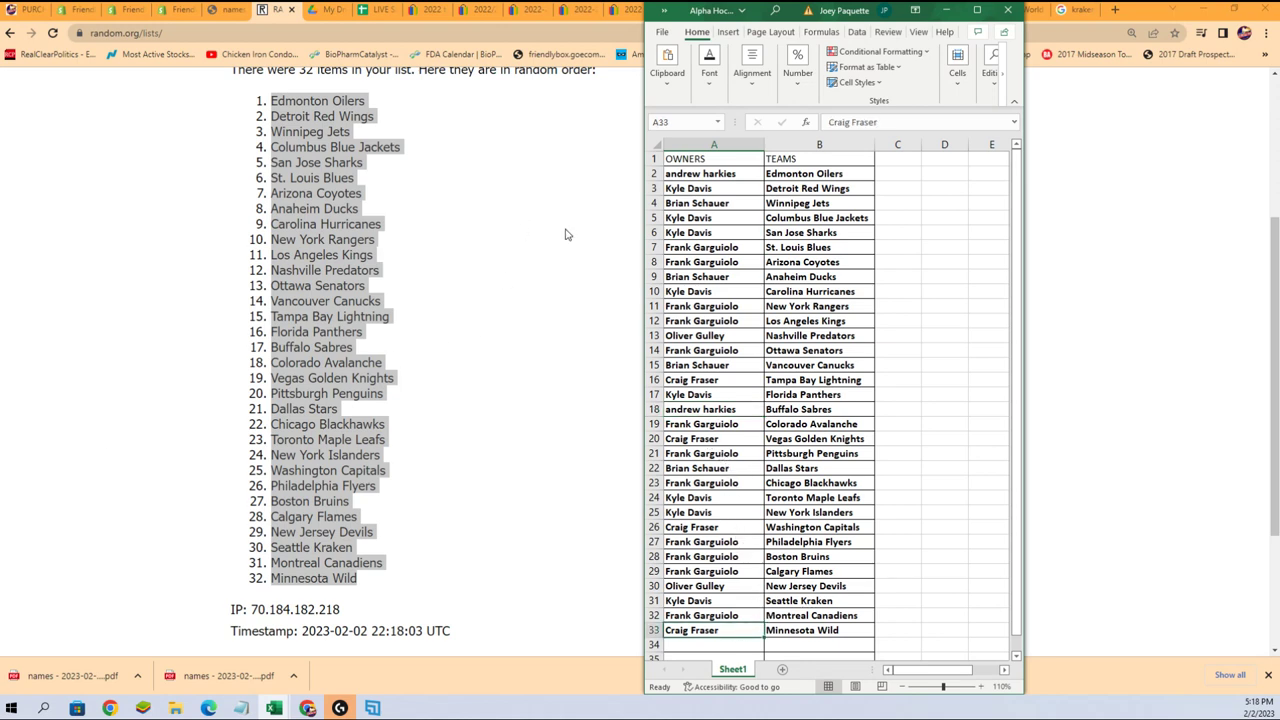
left_click(745, 263)
left_click(745, 248)
Step: Widen the workbook window and sort the owners and teams range A1:B34 by TEAMS from A to Z
left_click_drag(742, 160, 780, 645)
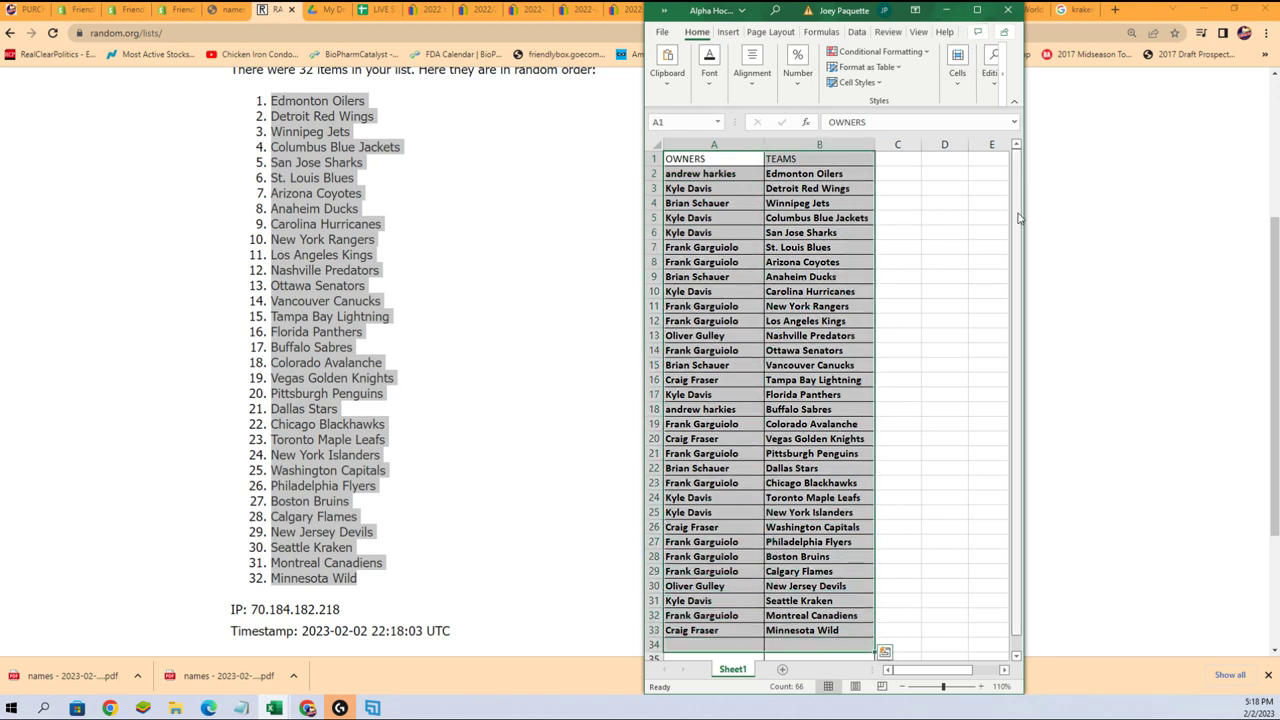
left_click_drag(1024, 250, 1200, 258)
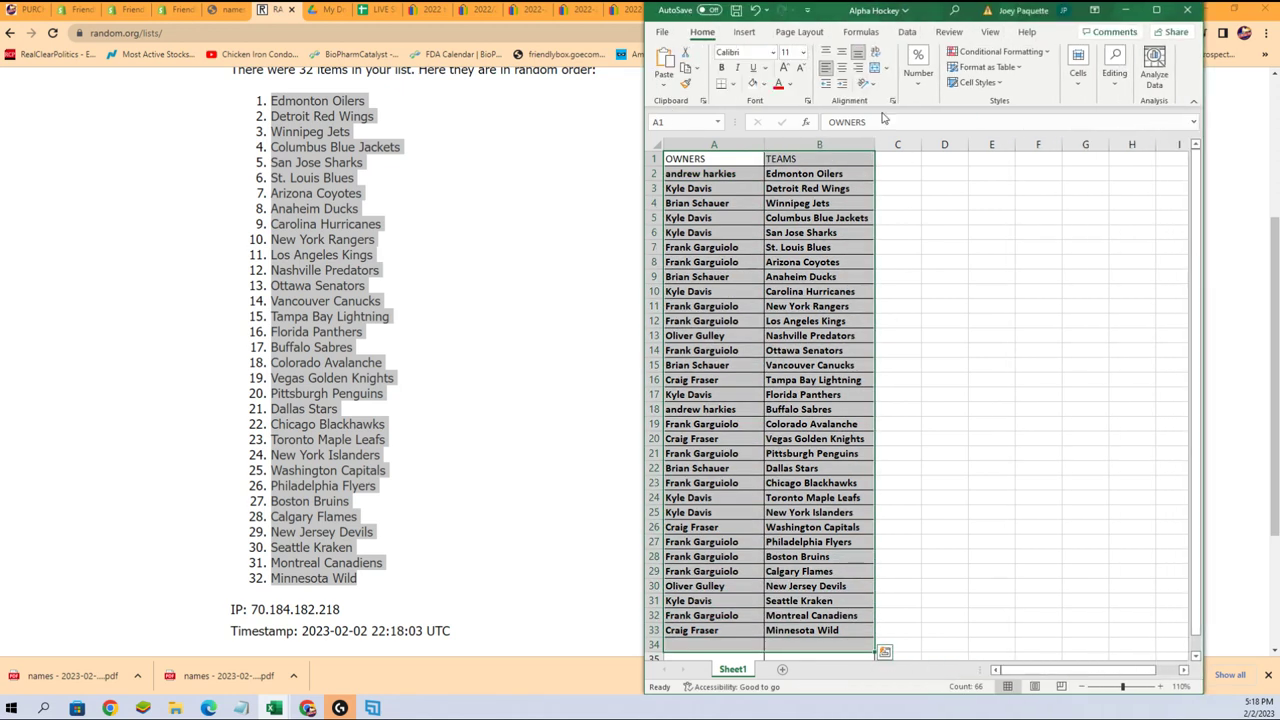
left_click(907, 31)
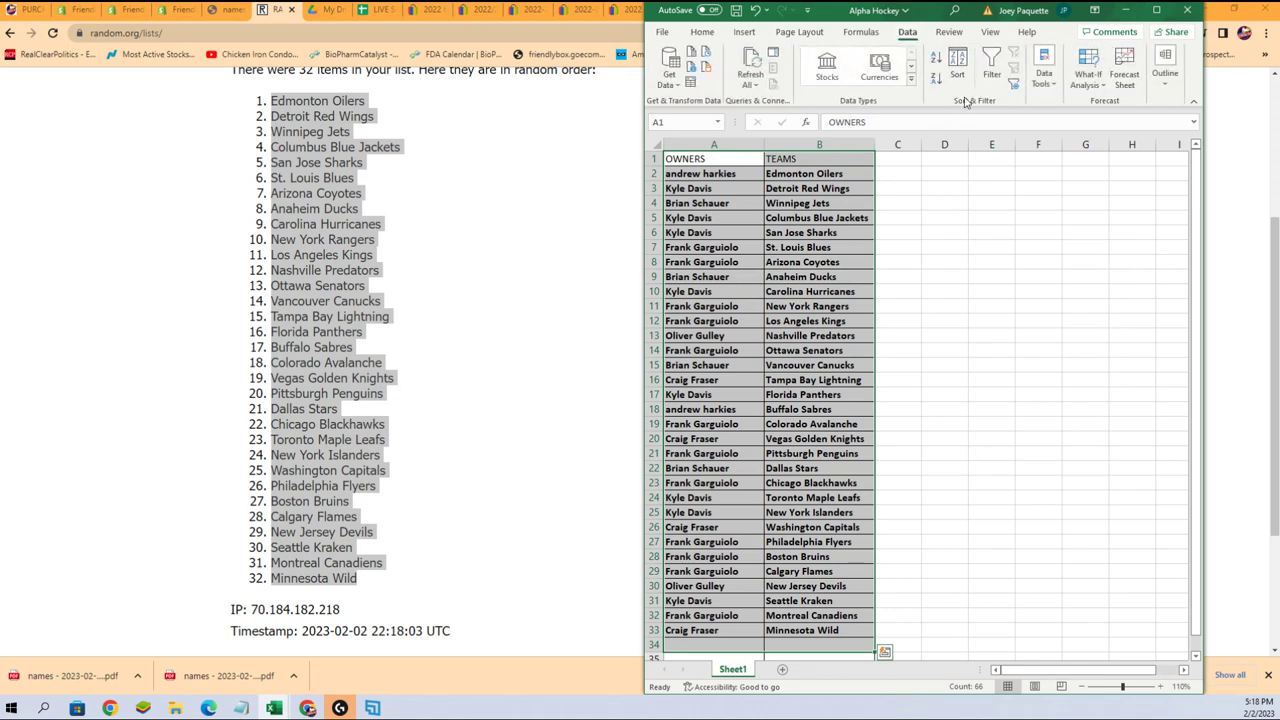
left_click(957, 70)
left_click_drag(1198, 268, 1041, 245)
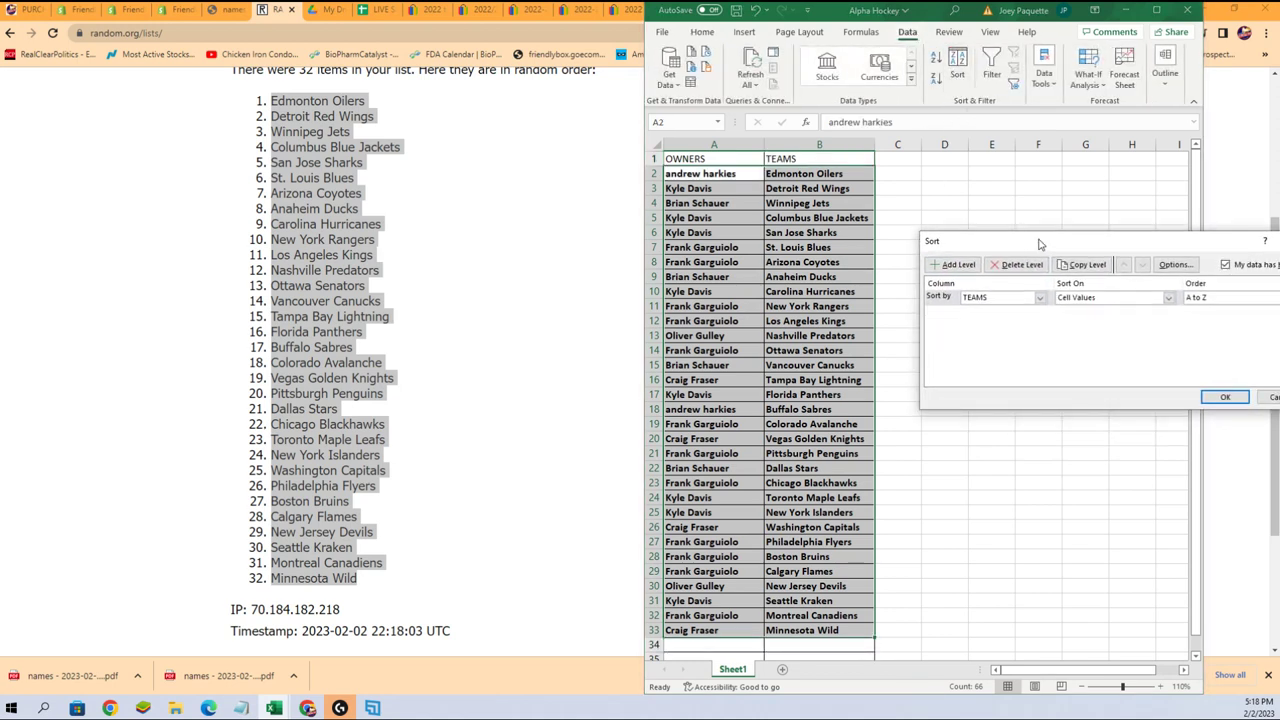
left_click(1222, 398)
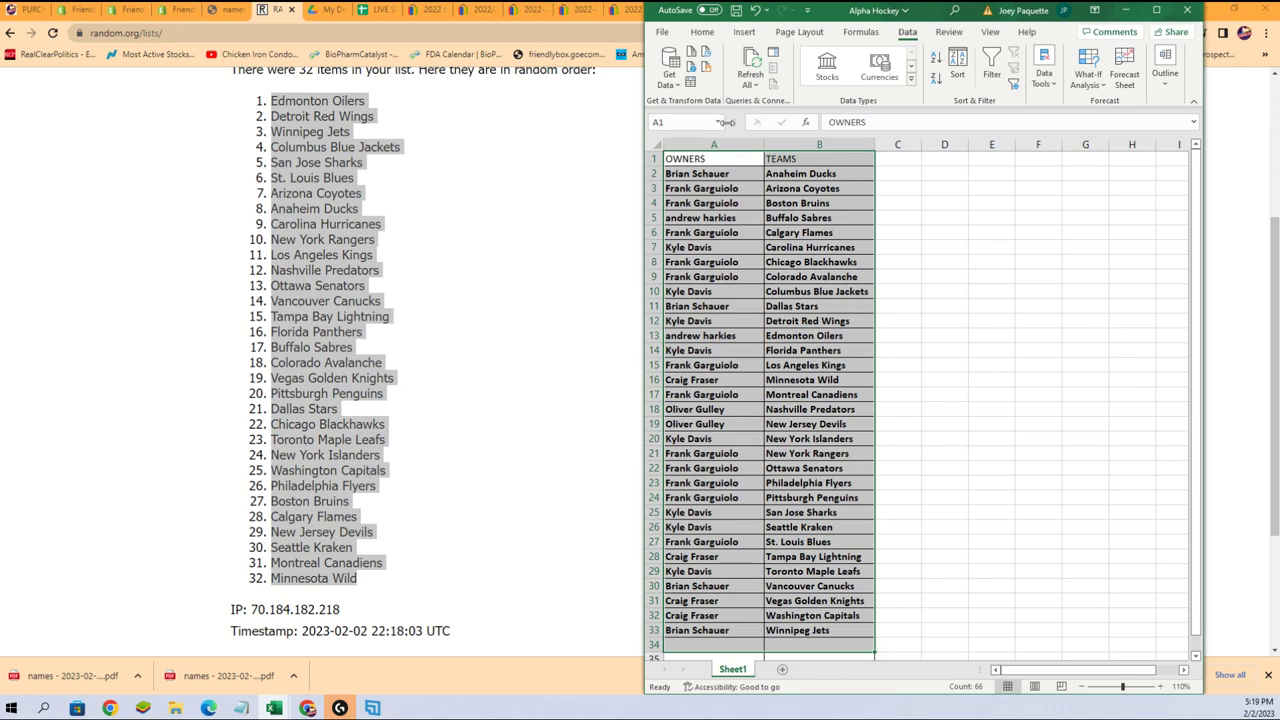
Step: Narrow the OWNERS column A to sit just wider than its names
left_click(748, 145)
left_click_drag(763, 145, 746, 145)
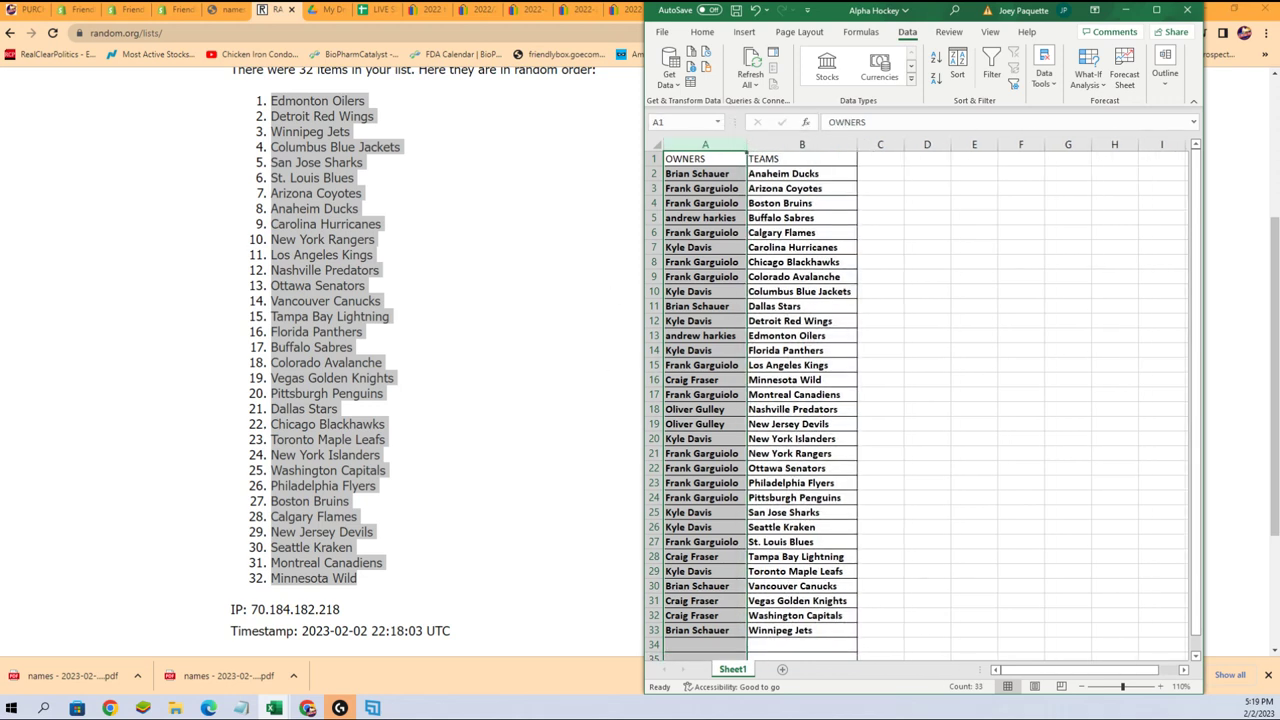